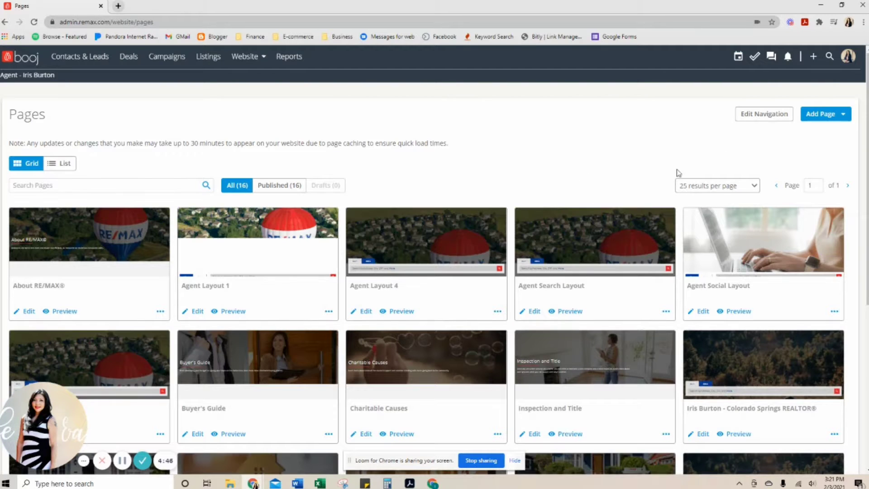
Step: Start a new website page and enter "homes for sale in colorado springs under 300 000" as its name
{"action": "left_click", "coordinate": [842, 116]}
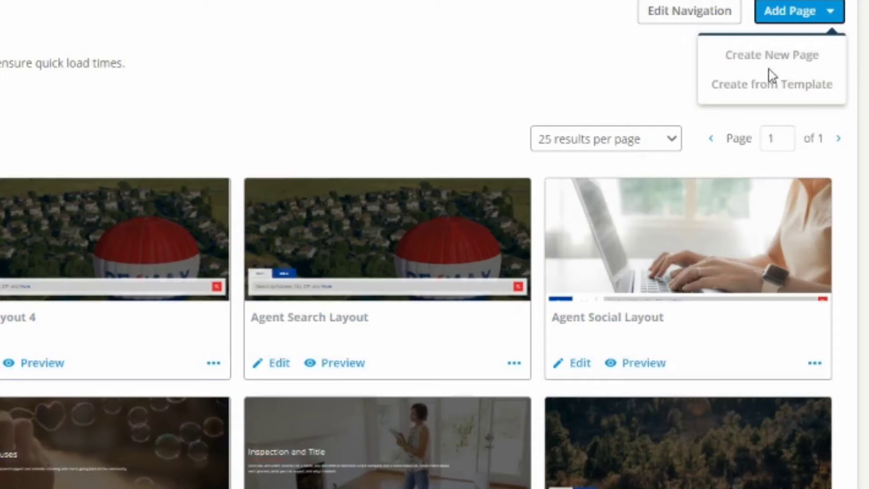
{"action": "left_click", "coordinate": [765, 57]}
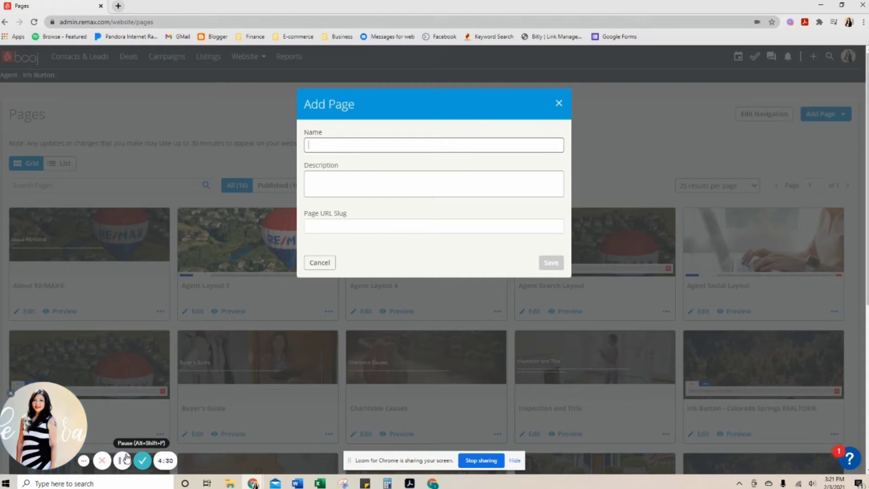
{"action": "left_click", "coordinate": [126, 458]}
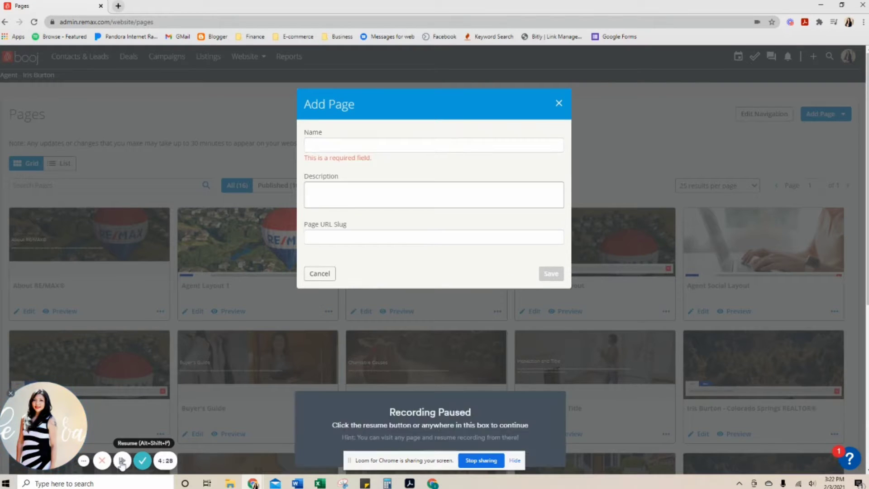
{"action": "left_click", "coordinate": [121, 462]}
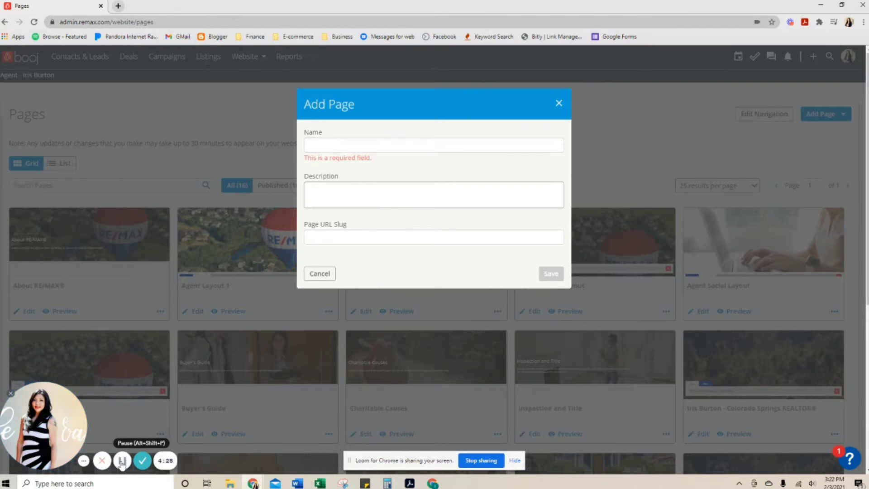
{"action": "left_click", "coordinate": [379, 141]}
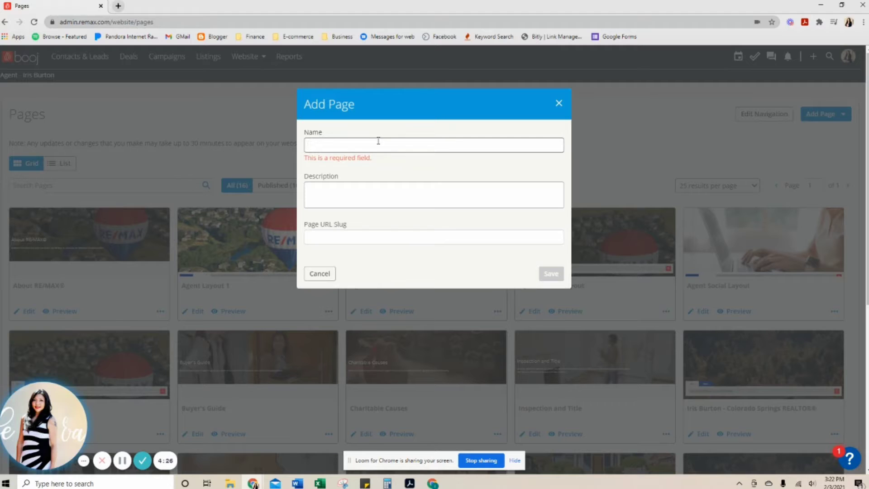
{"action": "type", "text": "homes for sale in colorado springs under 300 000"}
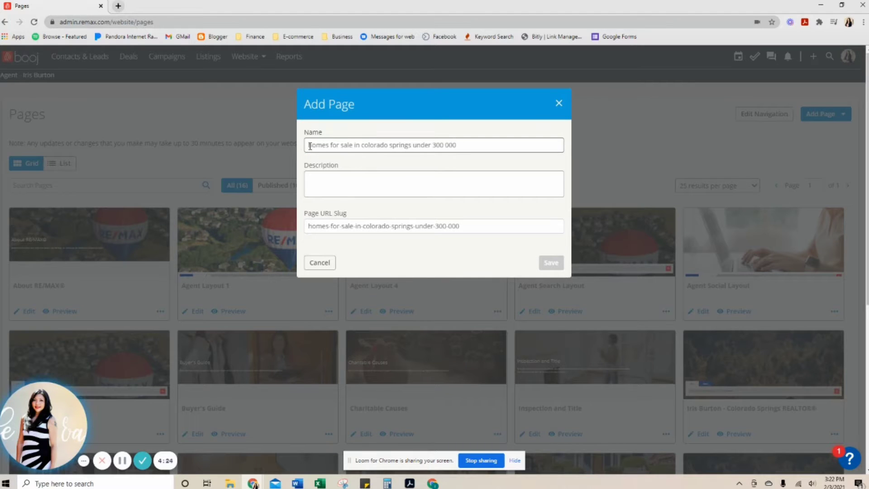
Step: Capitalize the first letter of every word in the page name so it reads "Homes For Sale In Colorado Springs Under"
{"action": "left_click_drag", "start_coordinate": [309, 145], "coordinate": [311, 149]}
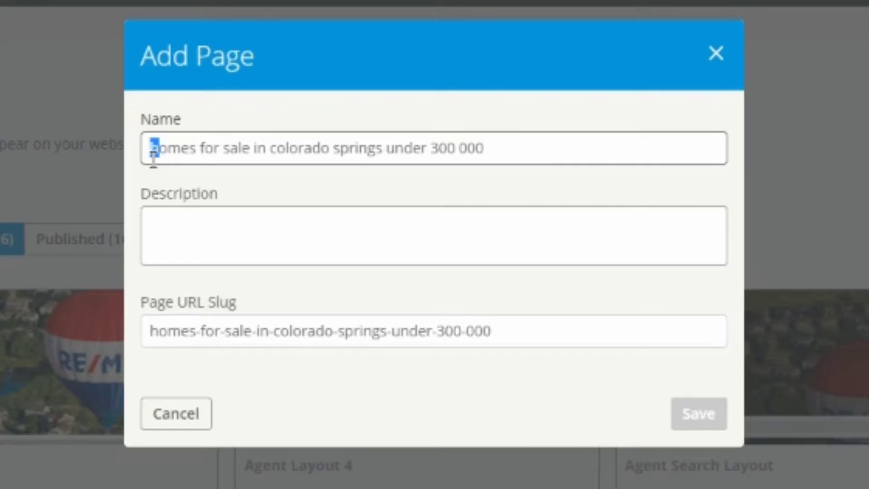
{"action": "type", "text": "H"}
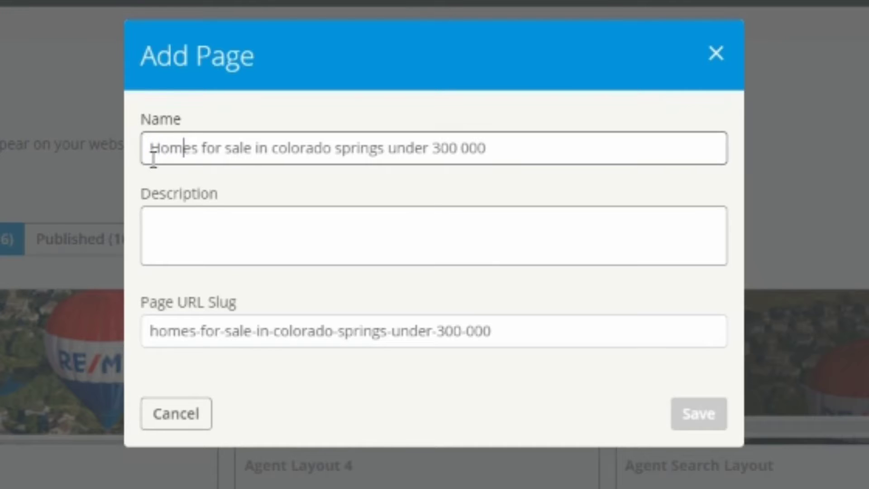
{"action": "key", "text": "Right"}
{"action": "key", "text": "Right"}
{"action": "key", "text": "Right"}
{"action": "key", "text": "Right"}
{"action": "key", "text": "Right"}
{"action": "key", "text": "shift+Right"}
{"action": "type", "text": "F"}
{"action": "key", "text": "Right"}
{"action": "key", "text": "Right"}
{"action": "key", "text": "Right"}
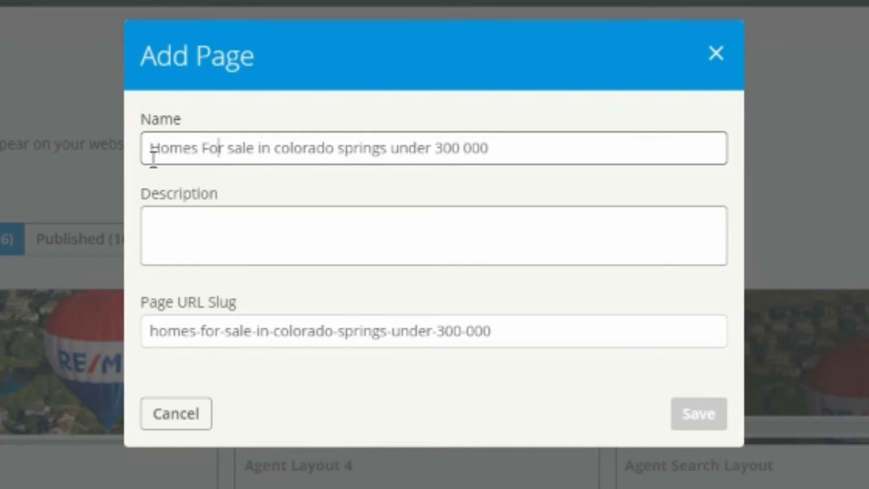
{"action": "key", "text": "shift+Right"}
{"action": "type", "text": "S"}
{"action": "key", "text": "Right"}
{"action": "key", "text": "Right"}
{"action": "key", "text": "Right"}
{"action": "key", "text": "Right"}
{"action": "key", "text": "Right"}
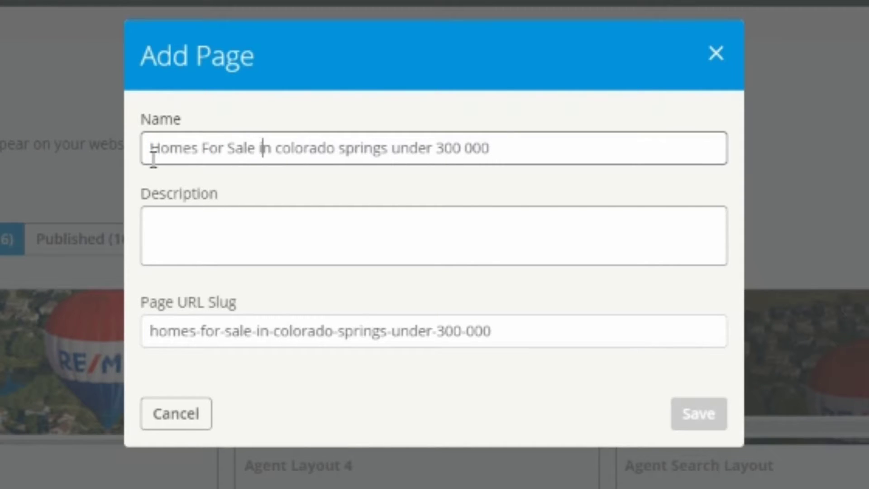
{"action": "key", "text": "shift+Right"}
{"action": "type", "text": "I"}
{"action": "key", "text": "Right"}
{"action": "key", "text": "Right"}
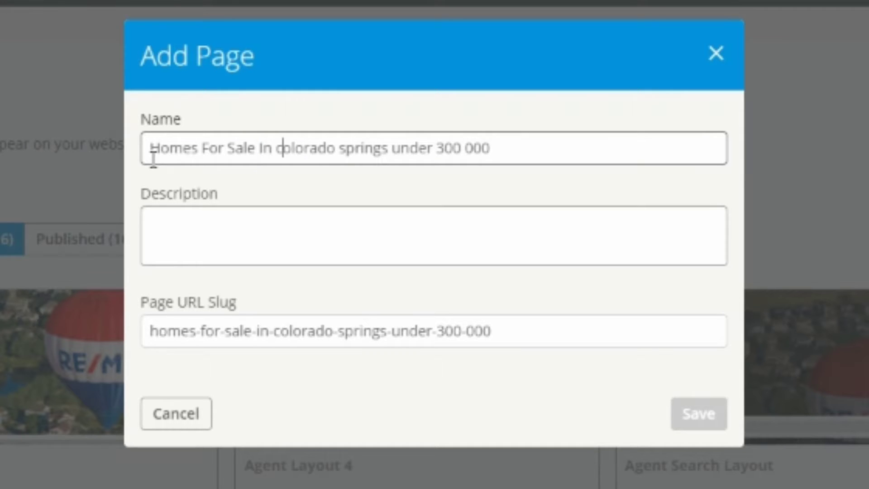
{"action": "key", "text": "shift+Right"}
{"action": "type", "text": "C"}
{"action": "key", "text": "Right"}
{"action": "key", "text": "Right"}
{"action": "key", "text": "Right"}
{"action": "key", "text": "Right"}
{"action": "key", "text": "Right"}
{"action": "key", "text": "Right"}
{"action": "key", "text": "Right"}
{"action": "key", "text": "Right"}
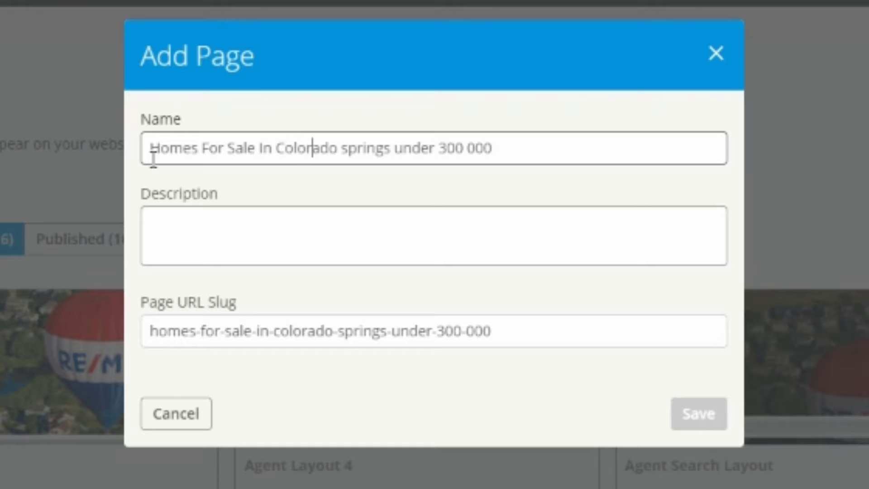
{"action": "key", "text": "shift+Right"}
{"action": "type", "text": "S"}
{"action": "key", "text": "Right"}
{"action": "key", "text": "Right"}
{"action": "key", "text": "Right"}
{"action": "key", "text": "Right"}
{"action": "key", "text": "Right"}
{"action": "key", "text": "Right"}
{"action": "key", "text": "Right"}
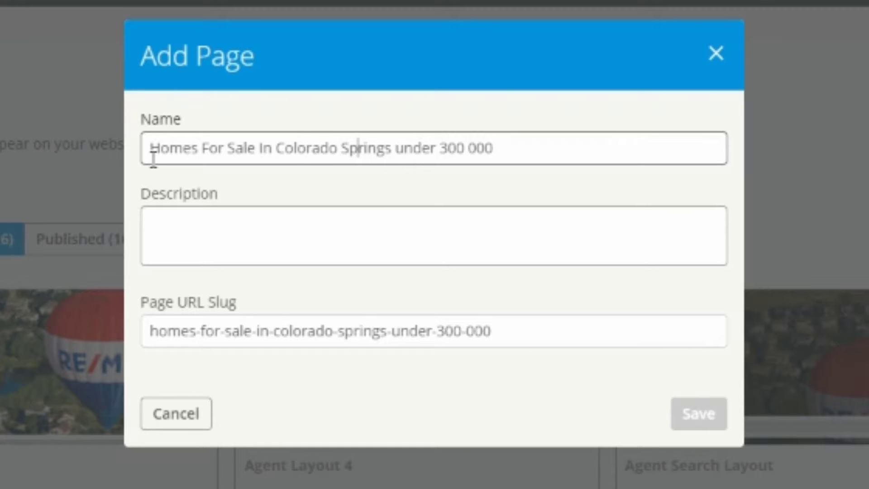
{"action": "key", "text": "shift+Right"}
{"action": "type", "text": "U"}
{"action": "key", "text": "Right"}
{"action": "key", "text": "Right"}
Step: Format the price in the page name as "$300,000"
{"action": "key", "text": "Right"}
{"action": "key", "text": "Right"}
{"action": "key", "text": "Right"}
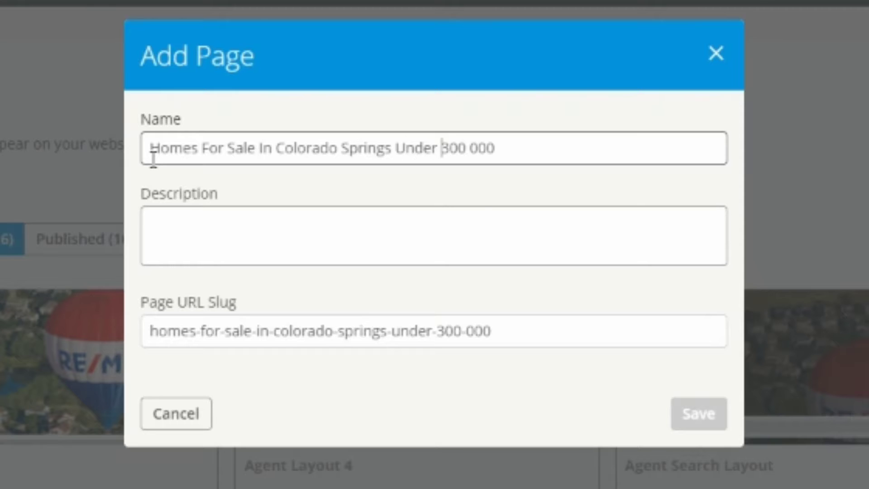
{"action": "type", "text": "$"}
{"action": "key", "text": "Right"}
{"action": "key", "text": "Right"}
{"action": "key", "text": "Right"}
{"action": "key", "text": "Delete"}
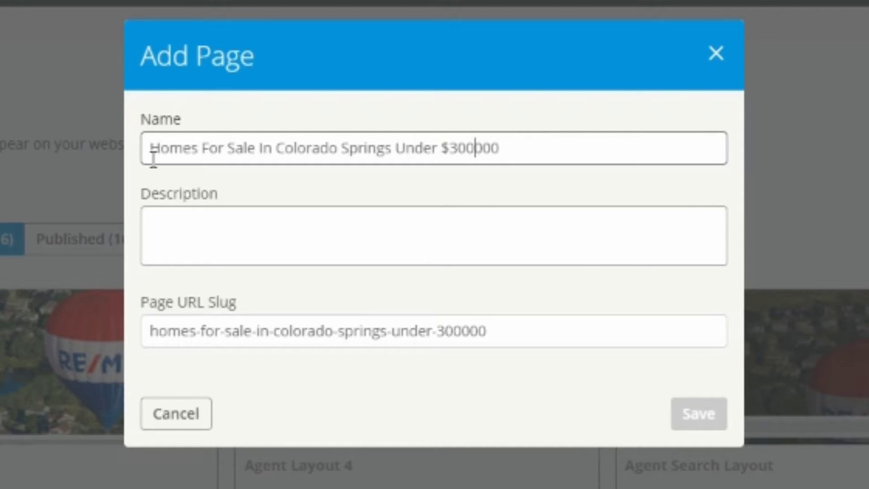
{"action": "type", "text": ","}
Step: Enter the page description "Homes near Fort Carson" and save the new page
{"action": "left_click", "coordinate": [190, 231]}
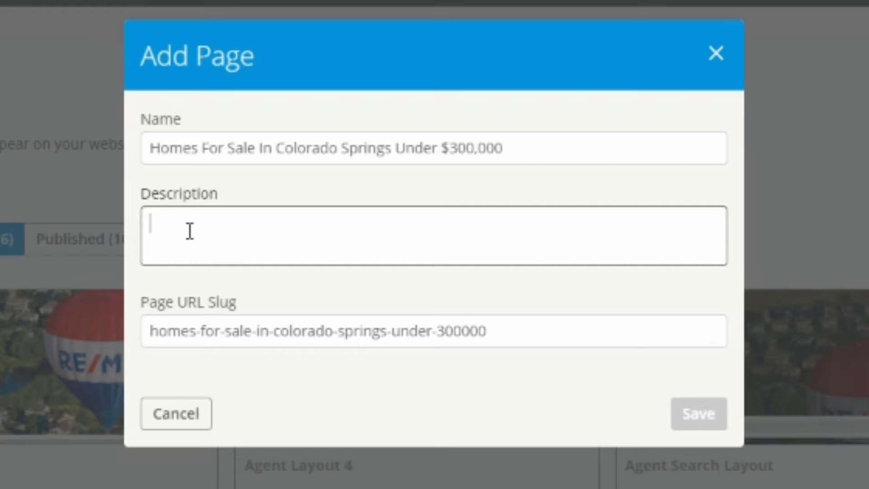
{"action": "type", "text": "Homes near Fort "}
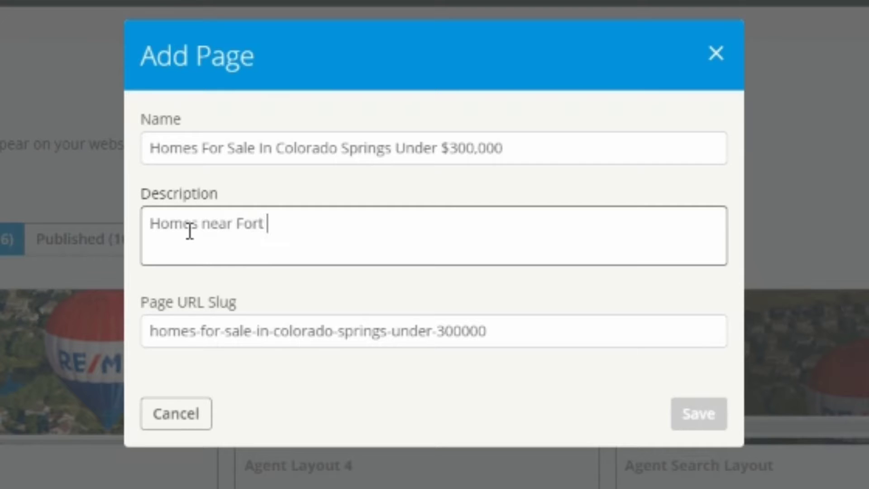
{"action": "type", "text": "Carson"}
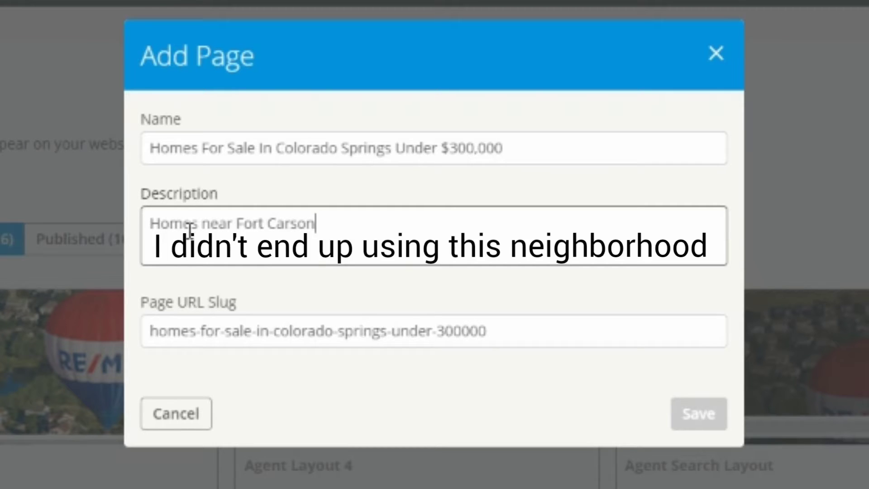
{"action": "left_click", "coordinate": [700, 414]}
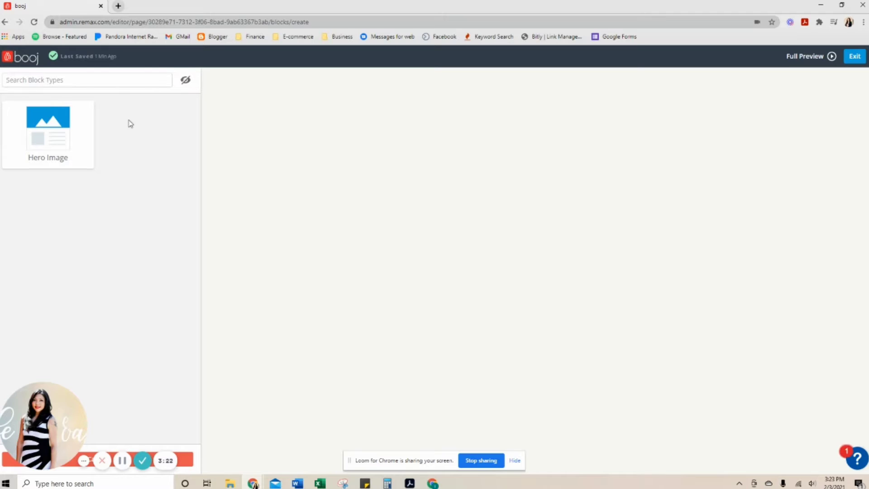
Step: Add a Hero Image block to the page and insert the library image Home-Exterior4
{"action": "left_click", "coordinate": [48, 148]}
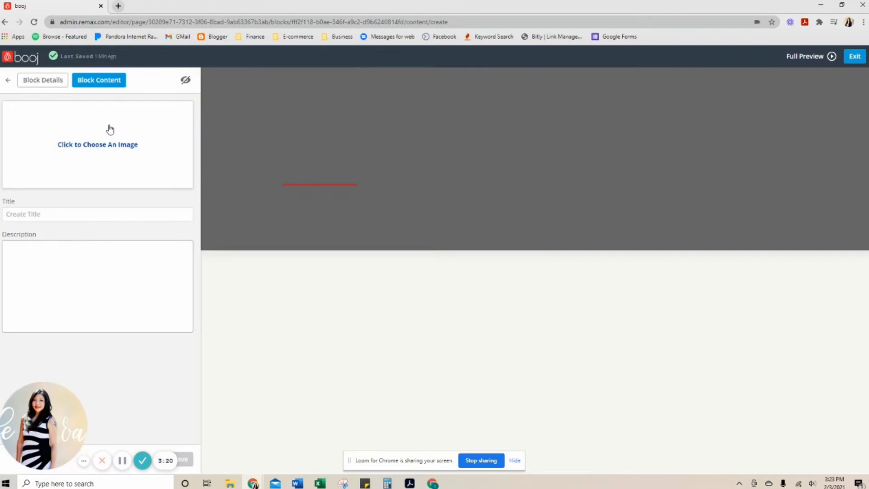
{"action": "left_click", "coordinate": [70, 149]}
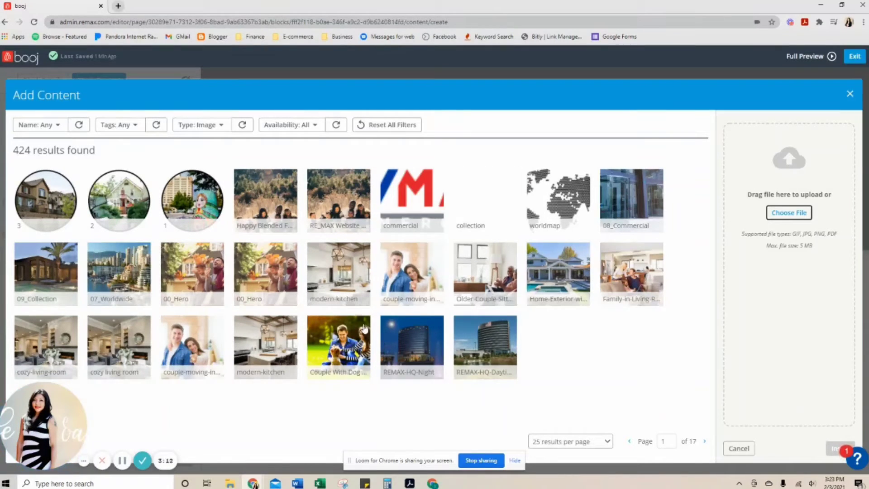
{"action": "left_click", "coordinate": [595, 443]}
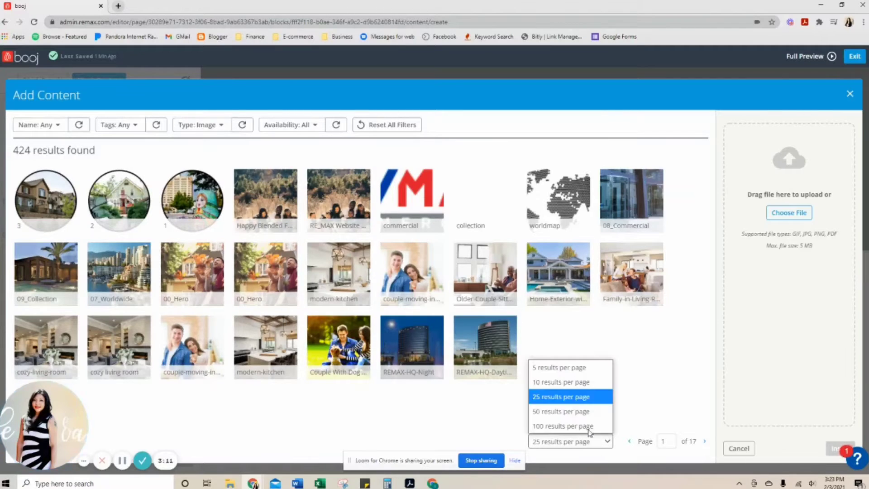
{"action": "left_click", "coordinate": [581, 428]}
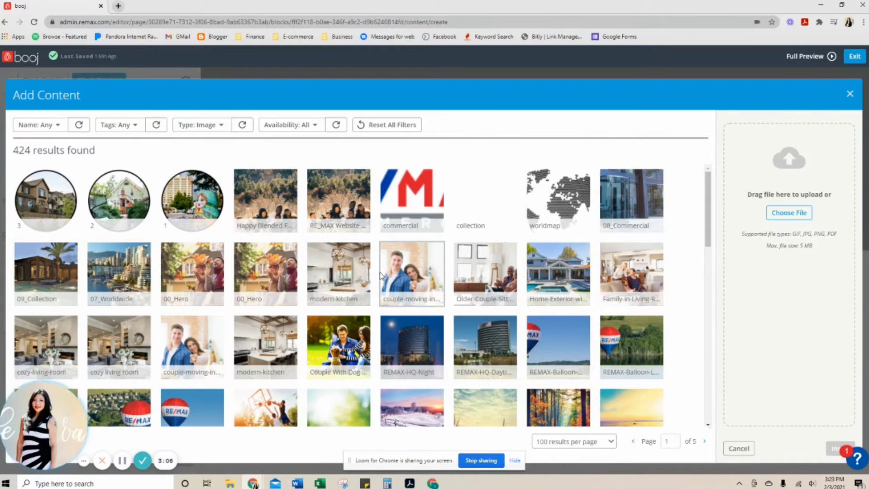
{"action": "scroll", "coordinate": [511, 322], "scroll_direction": "down", "scroll_amount": 6}
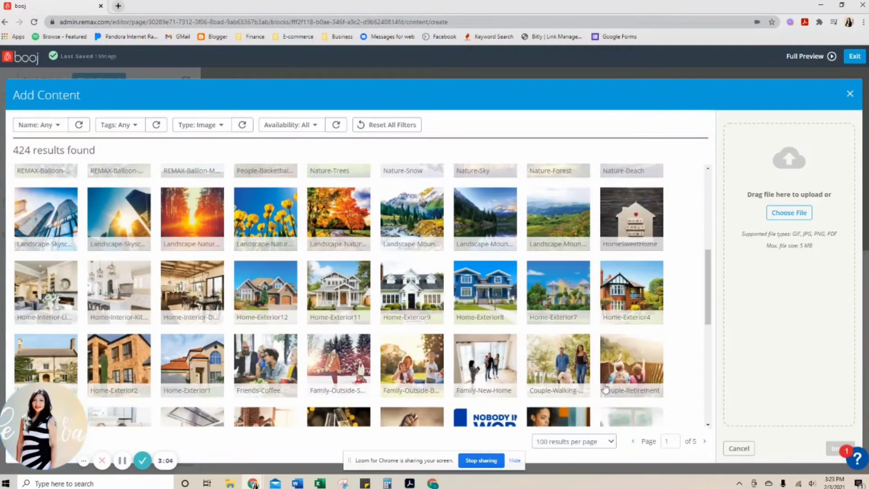
{"action": "left_click", "coordinate": [623, 289]}
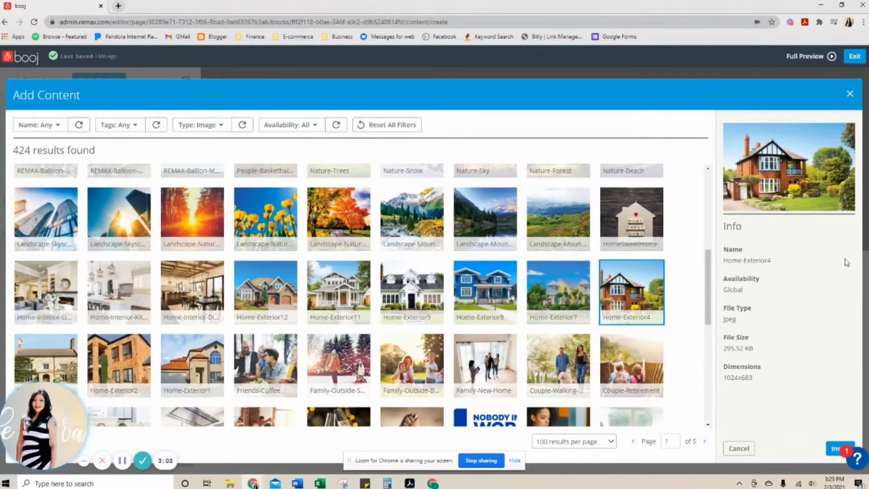
{"action": "left_click", "coordinate": [831, 451]}
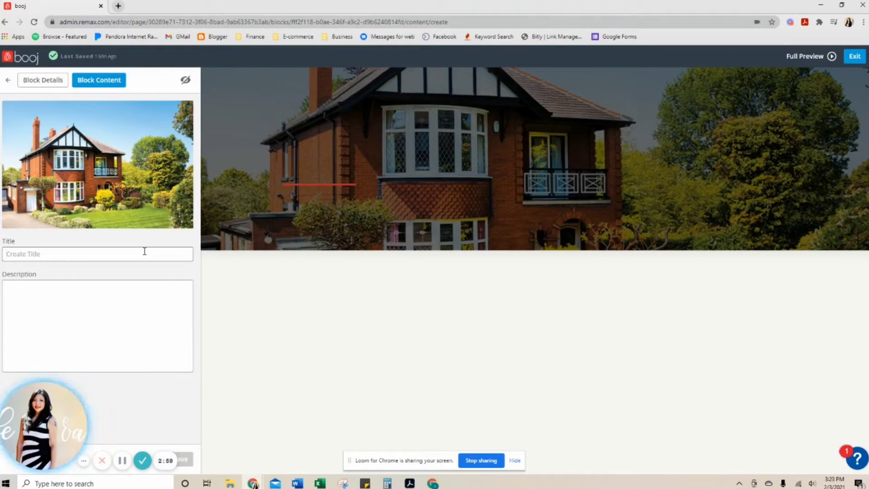
Step: Set the hero block's title to "Homes For Sale In Colorado Springs Under $300,000"
{"action": "left_click", "coordinate": [141, 248]}
{"action": "type", "text": "homes for sale in colorado springs under 300 000"}
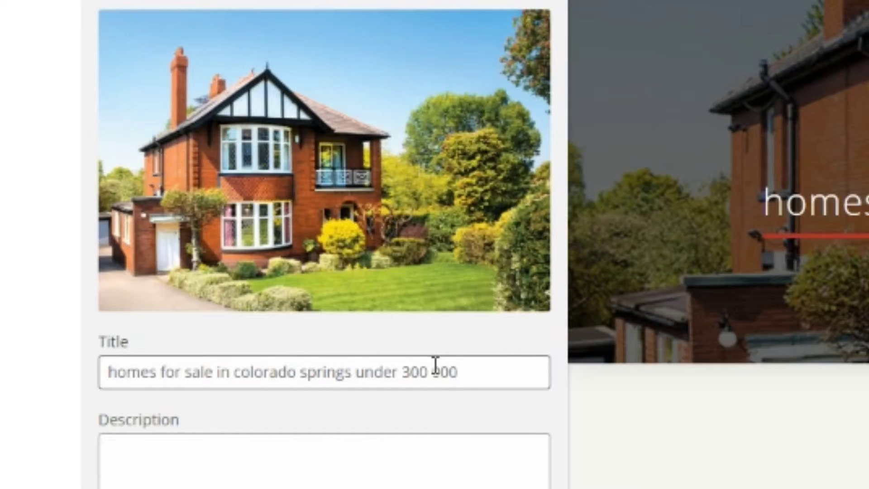
{"action": "left_click", "coordinate": [120, 380]}
{"action": "key", "text": "shift+Right"}
{"action": "type", "text": "H"}
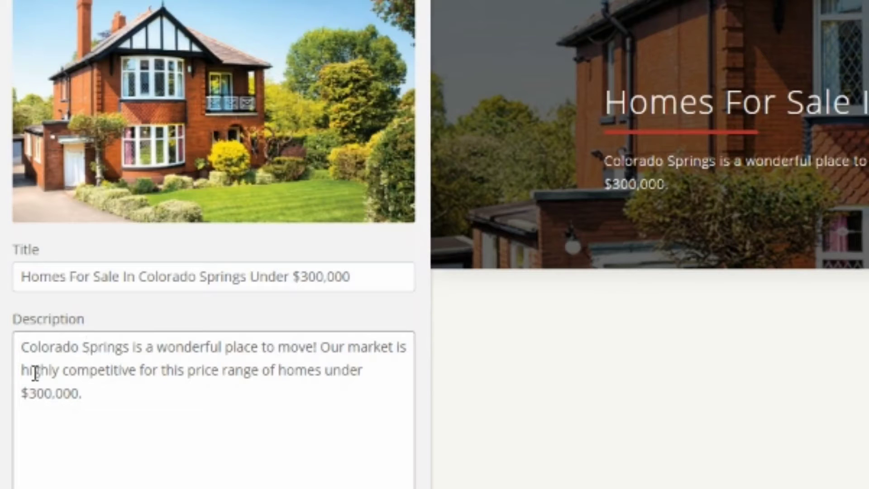
Step: Append "Take a look at the different neighborhoods in Colorado Springs." to the hero block's description and return to the block list
{"action": "left_click", "coordinate": [109, 394]}
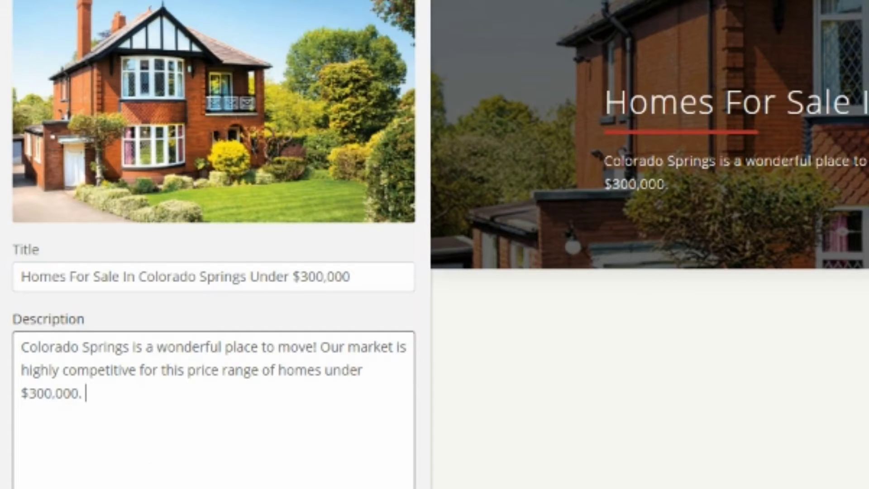
{"action": "type", "text": "Take a look at the different neighborhoods in Colorado Springs."}
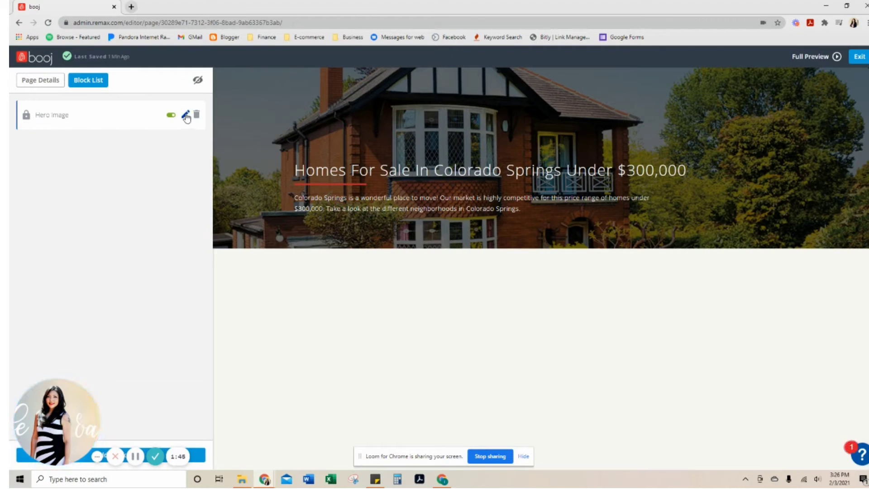
{"action": "left_click", "coordinate": [187, 115]}
{"action": "left_click", "coordinate": [23, 80]}
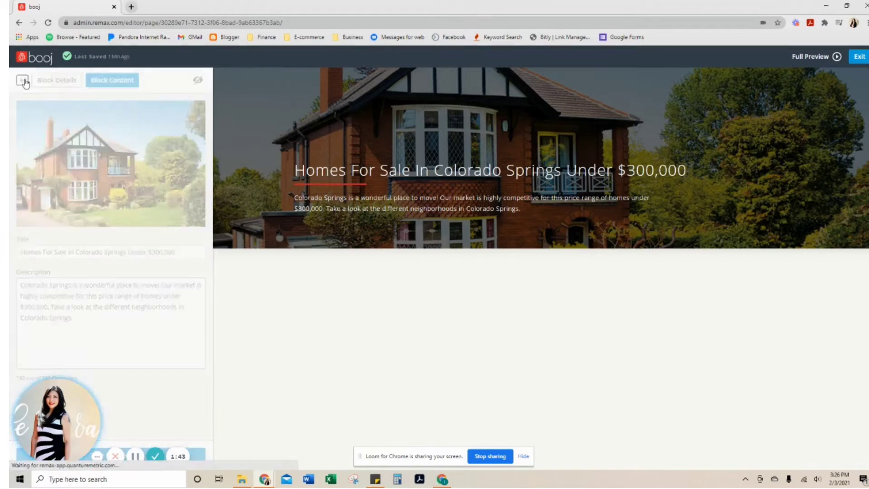
Step: Add a Saved Search Block to the page below the hero image
{"action": "left_click", "coordinate": [205, 459]}
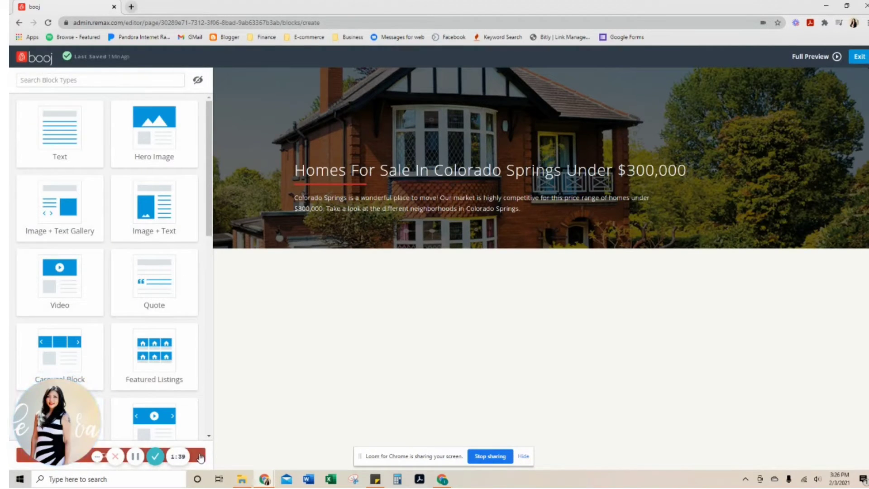
{"action": "scroll", "coordinate": [146, 286], "scroll_direction": "down", "scroll_amount": 6}
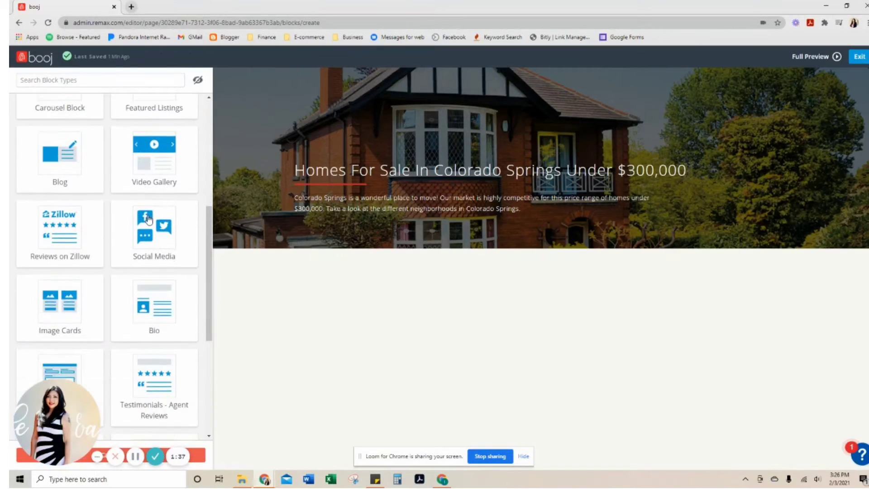
{"action": "scroll", "coordinate": [149, 219], "scroll_direction": "down", "scroll_amount": 1}
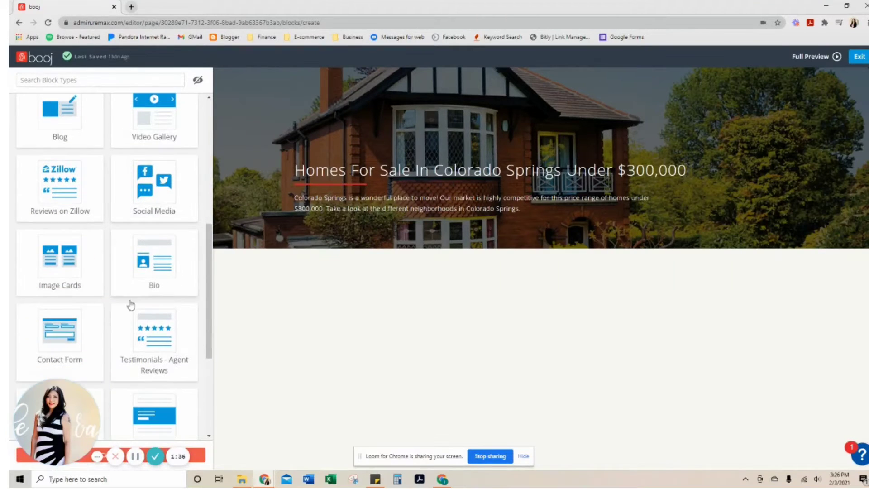
{"action": "left_click", "coordinate": [135, 459]}
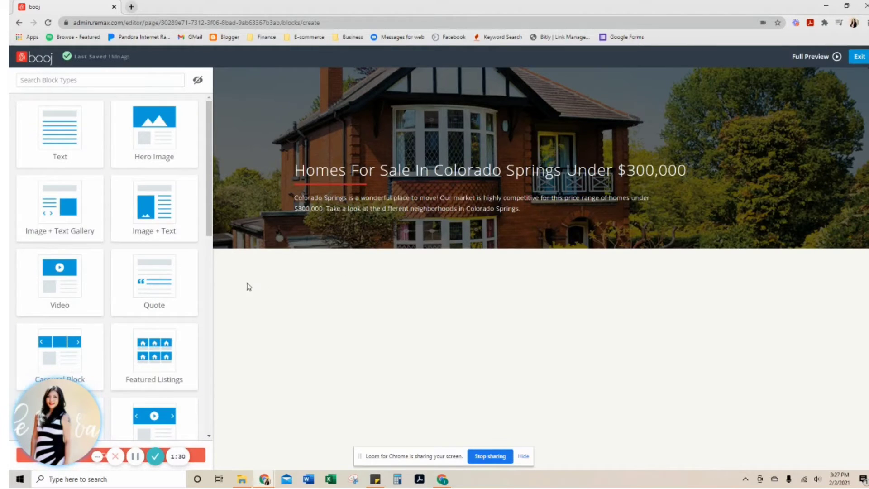
{"action": "scroll", "coordinate": [149, 307], "scroll_direction": "down", "scroll_amount": 3}
{"action": "scroll", "coordinate": [150, 306], "scroll_direction": "down", "scroll_amount": 9}
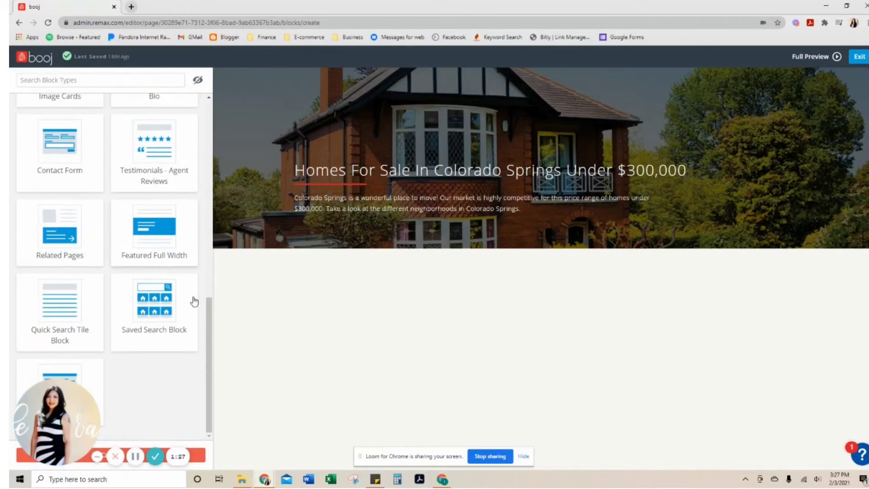
{"action": "left_click", "coordinate": [158, 316]}
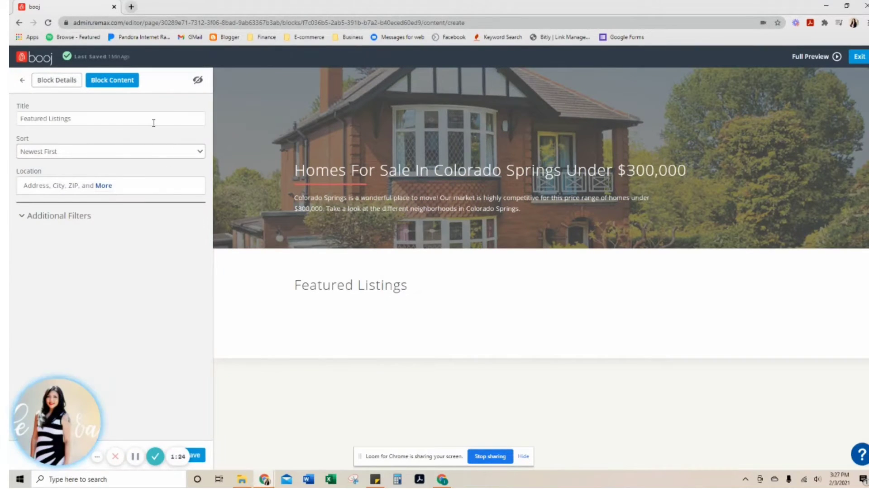
Step: Title the saved search block "Downtown Colorado Springs" and sort its listings by Price: Low to High
{"action": "triple_click", "coordinate": [154, 122]}
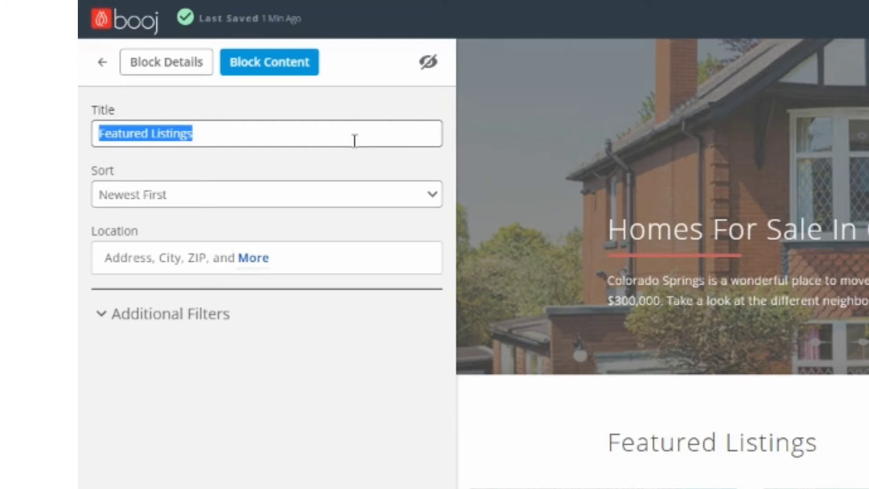
{"action": "type", "text": "Downtown C"}
{"action": "type", "text": "olorado Springs"}
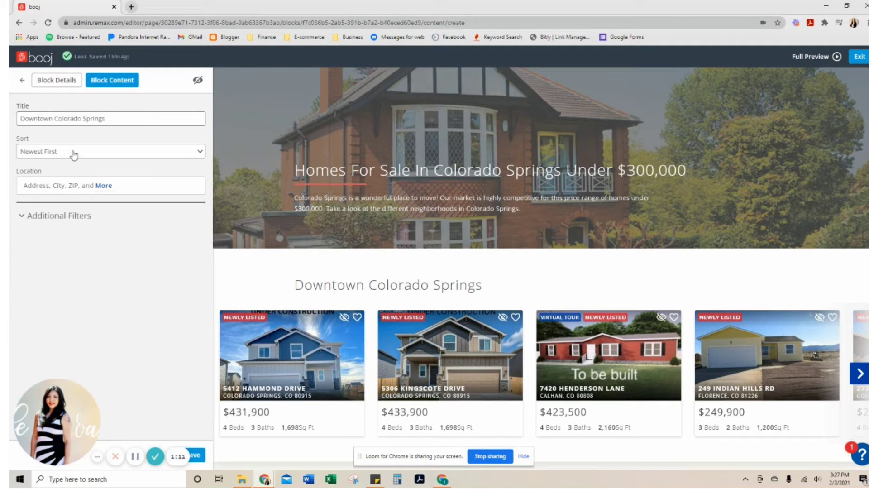
{"action": "left_click", "coordinate": [73, 153]}
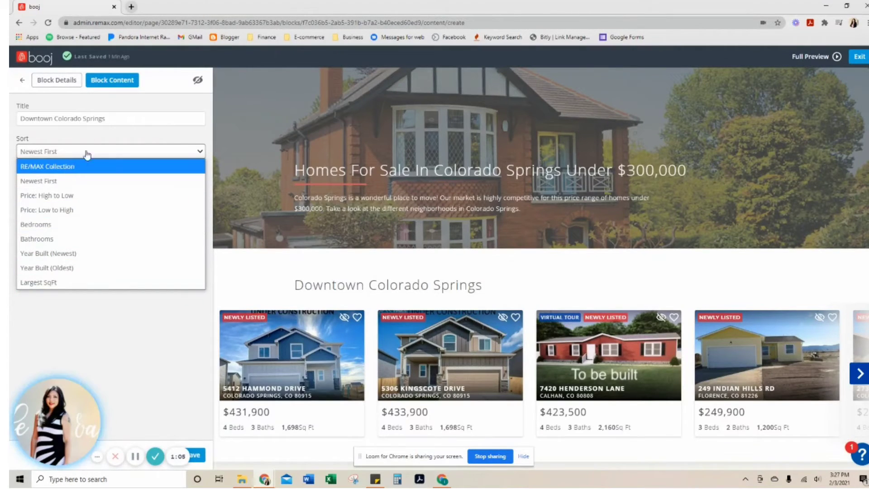
{"action": "left_click", "coordinate": [120, 117]}
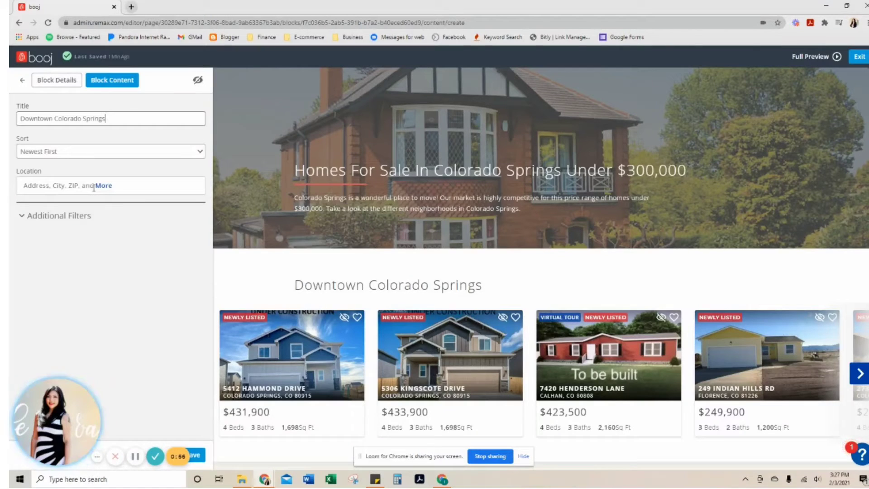
{"action": "left_click", "coordinate": [125, 152]}
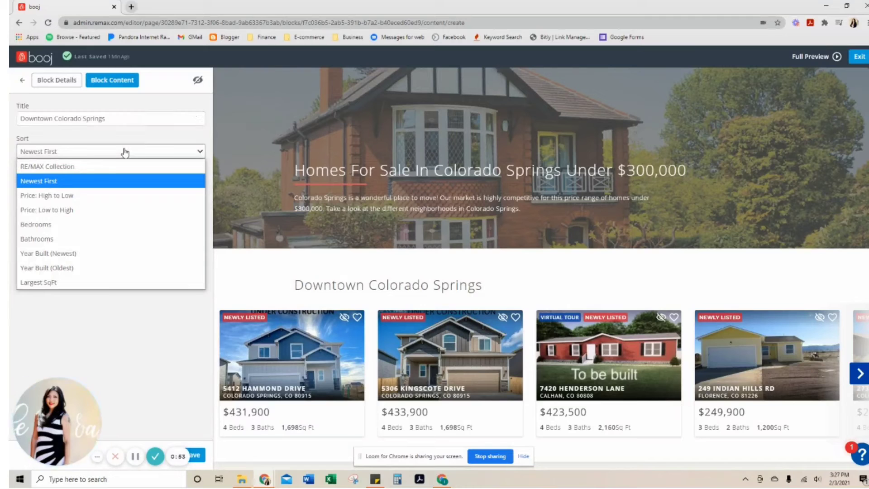
{"action": "left_click", "coordinate": [104, 214]}
Step: Set the saved search block's location to "downtown colorado springs"
{"action": "left_click", "coordinate": [107, 186]}
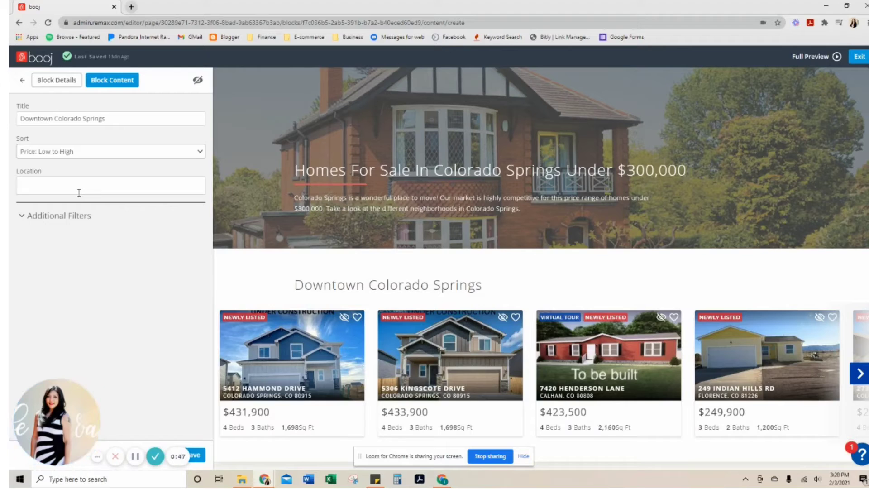
{"action": "type", "text": "80903"}
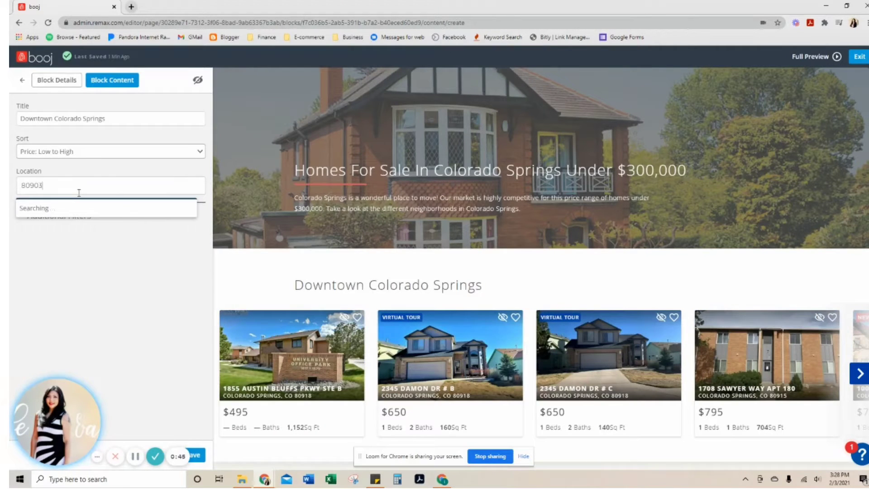
{"action": "double_click", "coordinate": [79, 192]}
{"action": "type", "text": "downtown"}
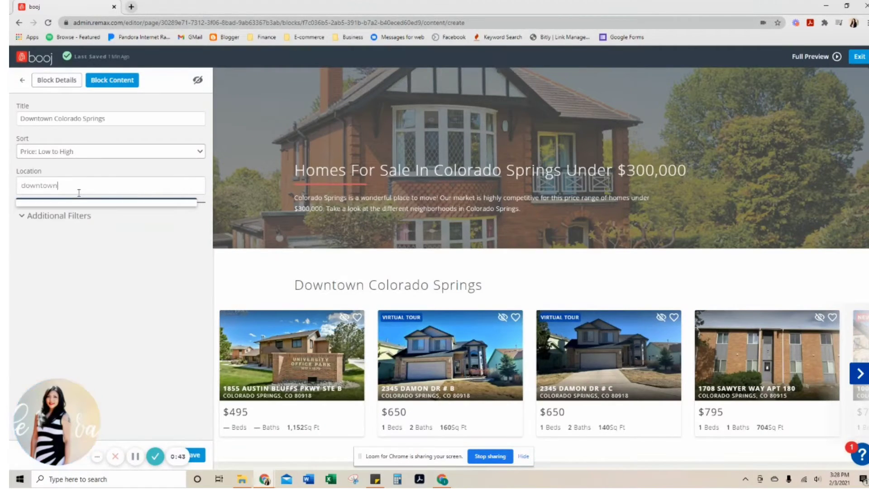
{"action": "type", "text": " colroad"}
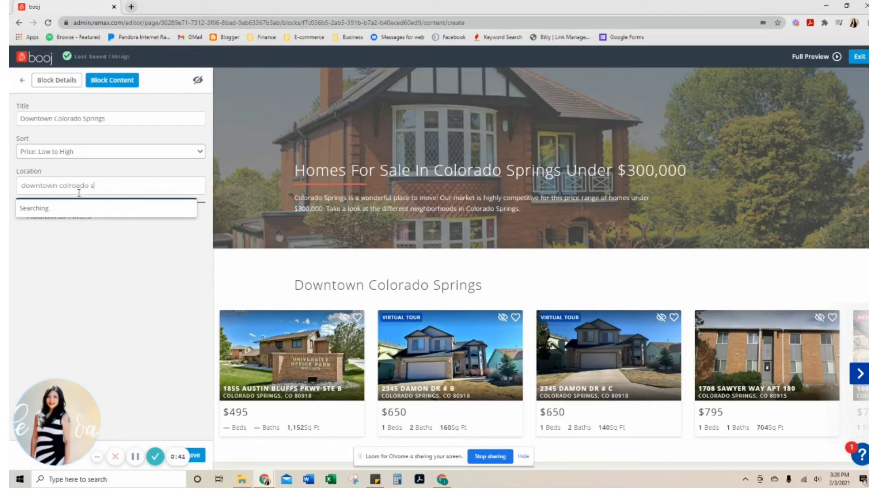
{"action": "type", "text": "o s"}
{"action": "key", "text": "BackSpace"}
{"action": "key", "text": "BackSpace"}
{"action": "key", "text": "BackSpace"}
{"action": "key", "text": "BackSpace"}
{"action": "key", "text": "BackSpace"}
{"action": "type", "text": "orado"}
{"action": "left_click", "coordinate": [95, 226]}
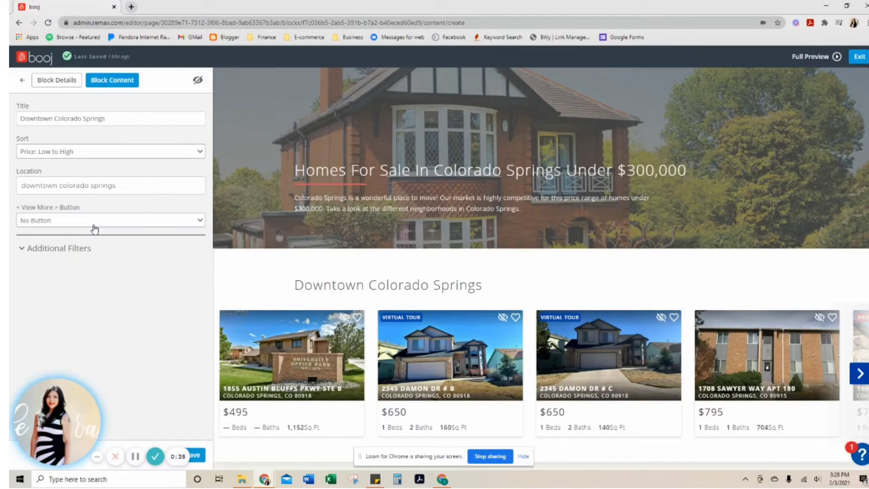
Step: Give the block a View on Map button and limit its listings to a maximum price of $300,000
{"action": "left_click", "coordinate": [94, 225]}
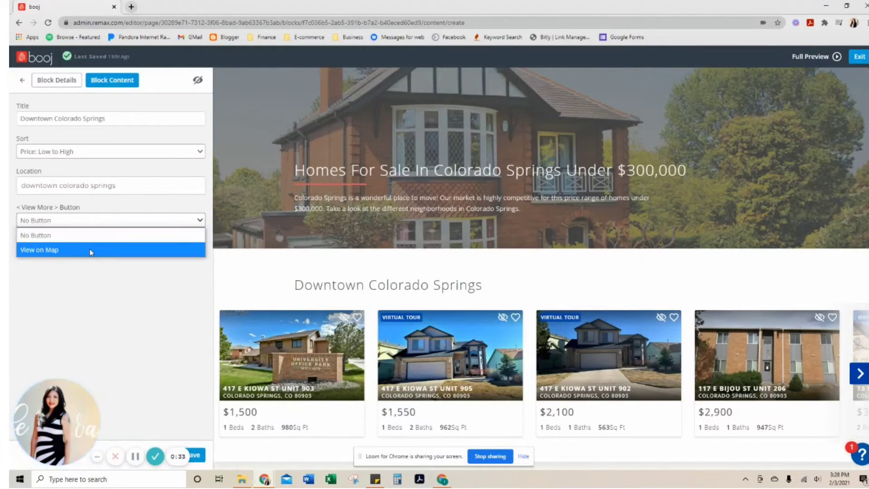
{"action": "left_click", "coordinate": [90, 250]}
{"action": "left_click", "coordinate": [74, 250]}
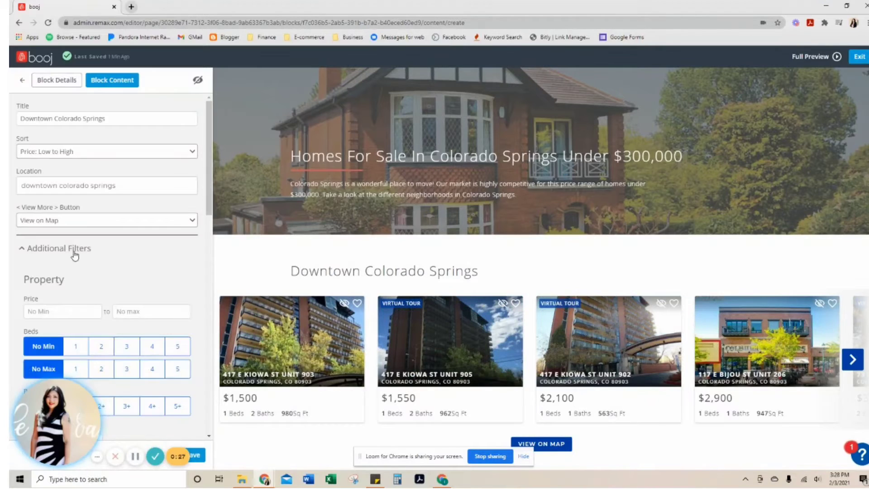
{"action": "scroll", "coordinate": [172, 210], "scroll_direction": "down", "scroll_amount": 4}
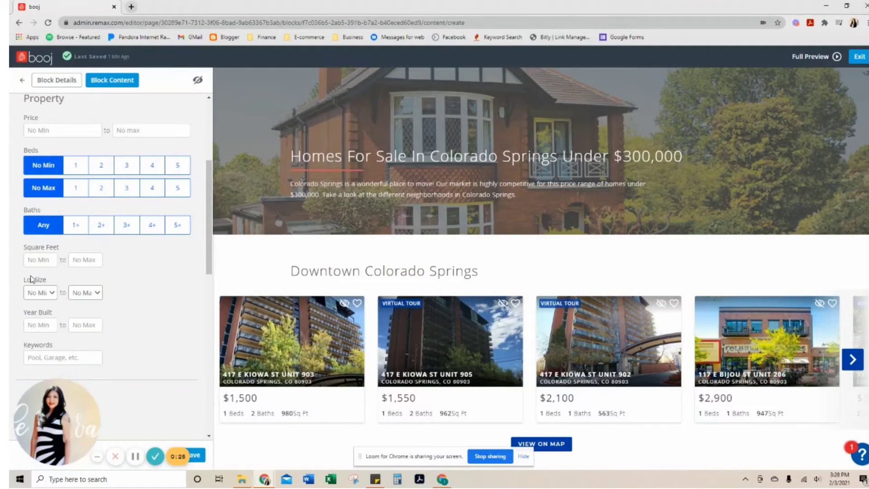
{"action": "scroll", "coordinate": [78, 227], "scroll_direction": "up", "scroll_amount": 2}
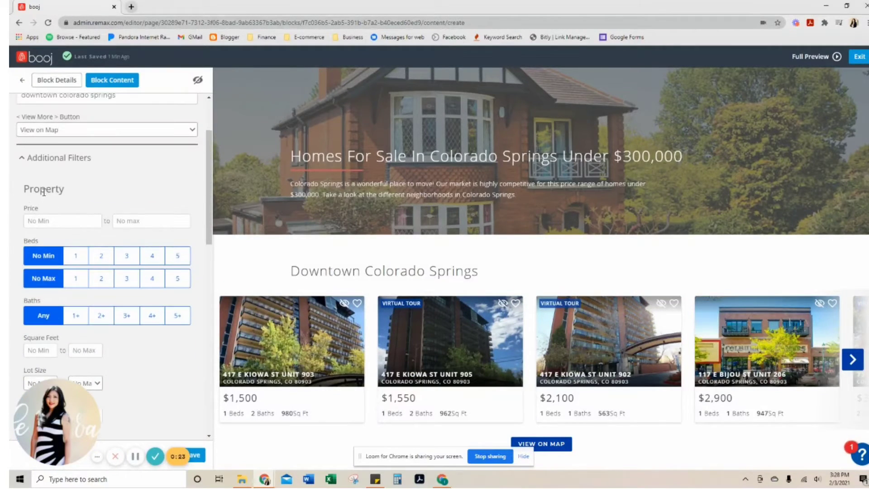
{"action": "left_click", "coordinate": [159, 220]}
{"action": "type", "text": "30000"}
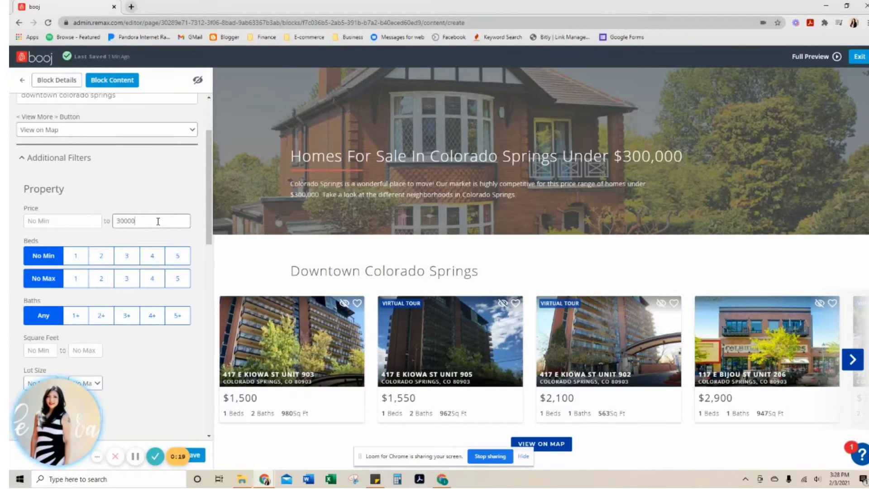
{"action": "type", "text": "0"}
{"action": "scroll", "coordinate": [161, 235], "scroll_direction": "down", "scroll_amount": 3}
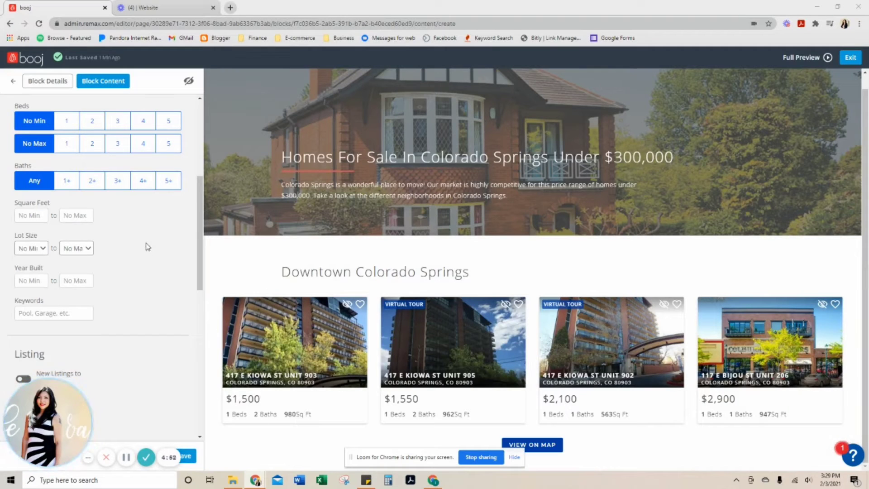
{"action": "scroll", "coordinate": [47, 232], "scroll_direction": "up", "scroll_amount": 4}
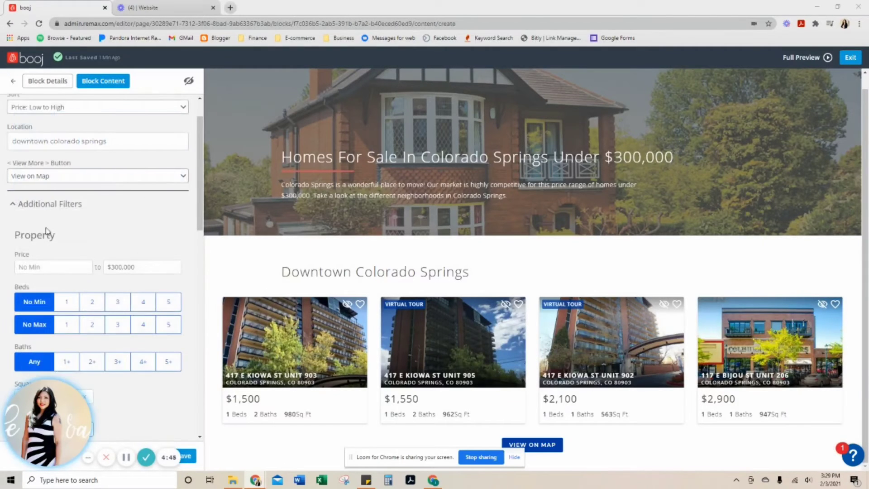
{"action": "left_click", "coordinate": [141, 265]}
{"action": "scroll", "coordinate": [77, 198], "scroll_direction": "down", "scroll_amount": 4}
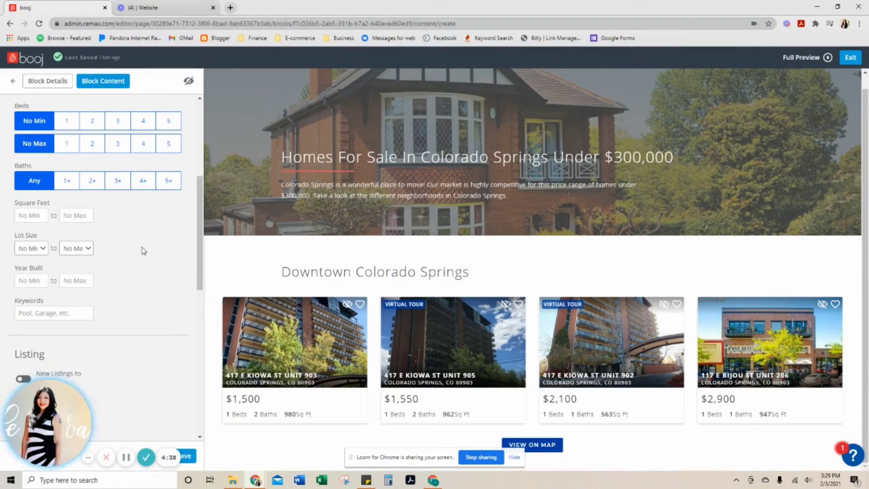
{"action": "left_click", "coordinate": [55, 314]}
{"action": "scroll", "coordinate": [50, 224], "scroll_direction": "down", "scroll_amount": 3}
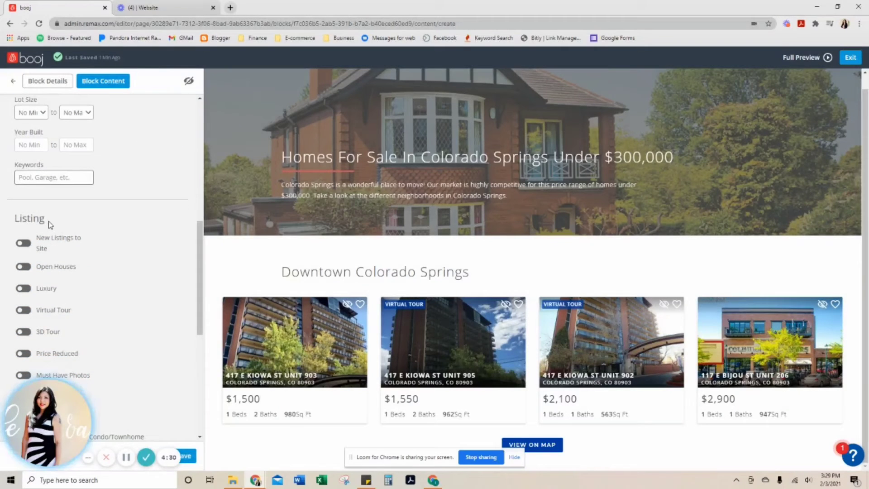
{"action": "left_click", "coordinate": [25, 243]}
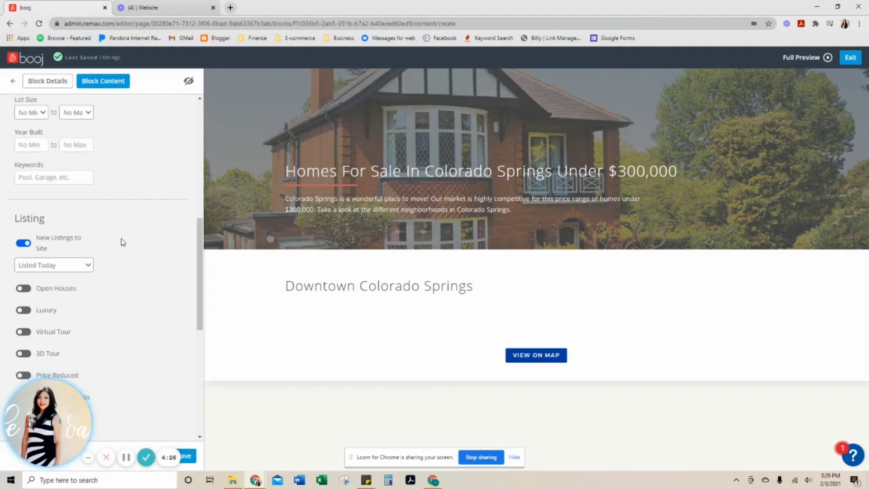
{"action": "scroll", "coordinate": [121, 239], "scroll_direction": "down", "scroll_amount": 2}
{"action": "left_click", "coordinate": [23, 153]}
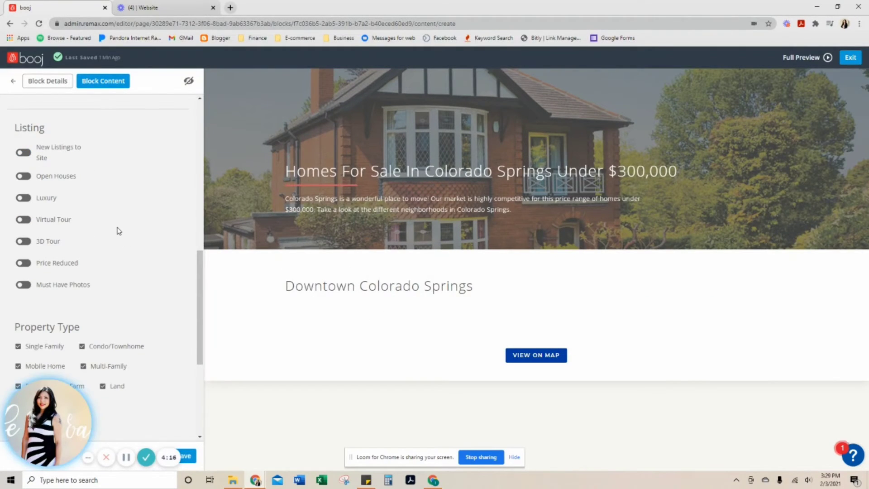
Step: Restrict the property types to Single Family and Condo/Townhome by excluding Mobile Home, Multi-Family, Rental, Farm and Land
{"action": "scroll", "coordinate": [356, 282], "scroll_direction": "down", "scroll_amount": 1}
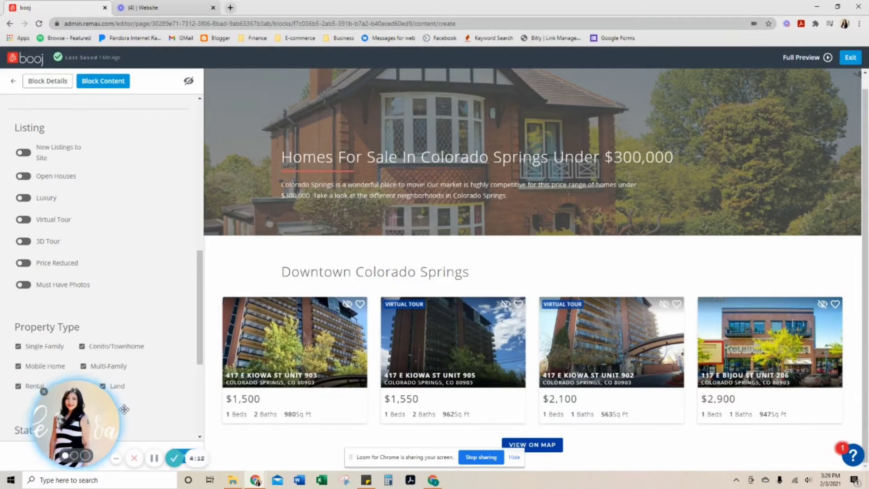
{"action": "left_click_drag", "start_coordinate": [61, 401], "coordinate": [322, 403]}
{"action": "left_click", "coordinate": [103, 386]}
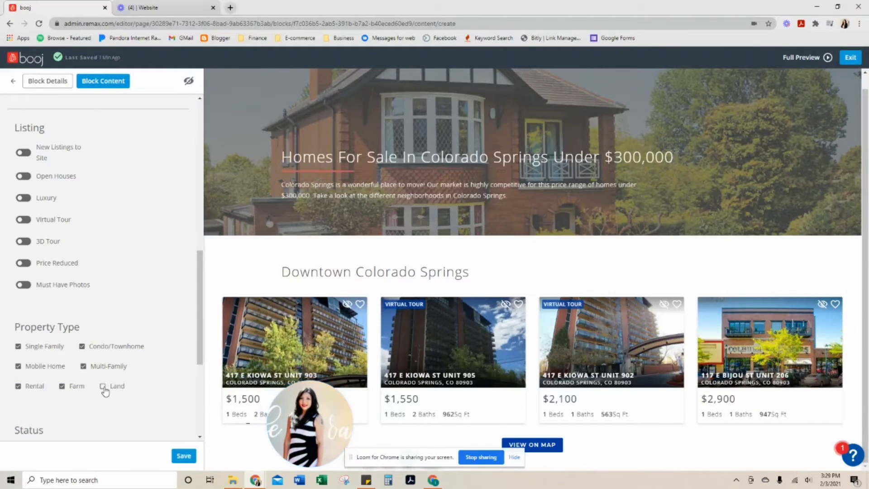
{"action": "left_click", "coordinate": [20, 387]}
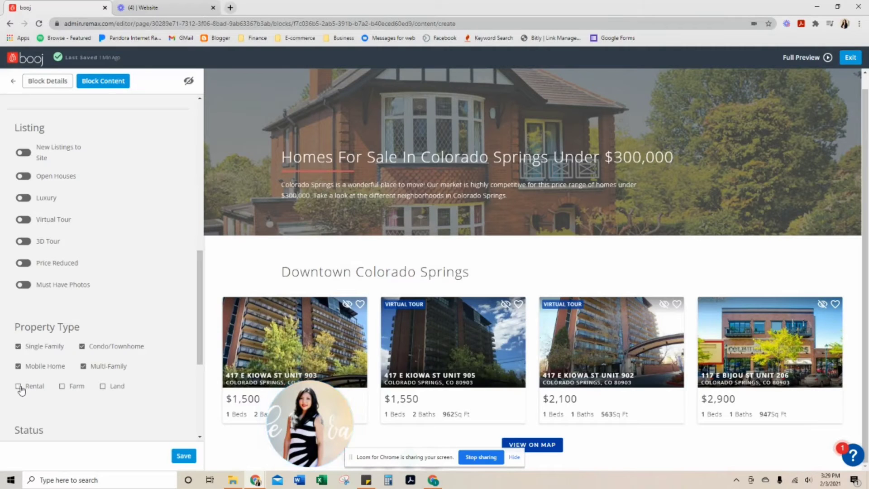
{"action": "left_click", "coordinate": [84, 367]}
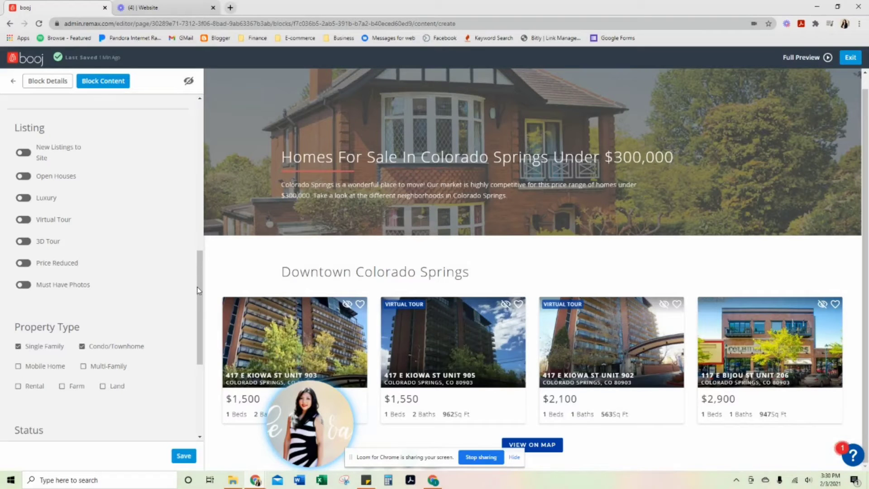
Step: Exclude Pending listings from the Downtown Colorado Springs search and save the block
{"action": "left_click_drag", "start_coordinate": [197, 290], "coordinate": [200, 362]}
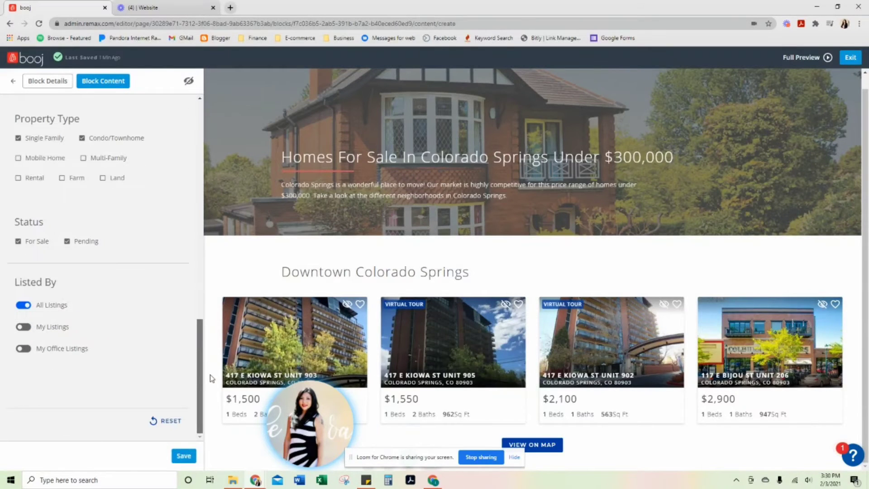
{"action": "left_click", "coordinate": [67, 242]}
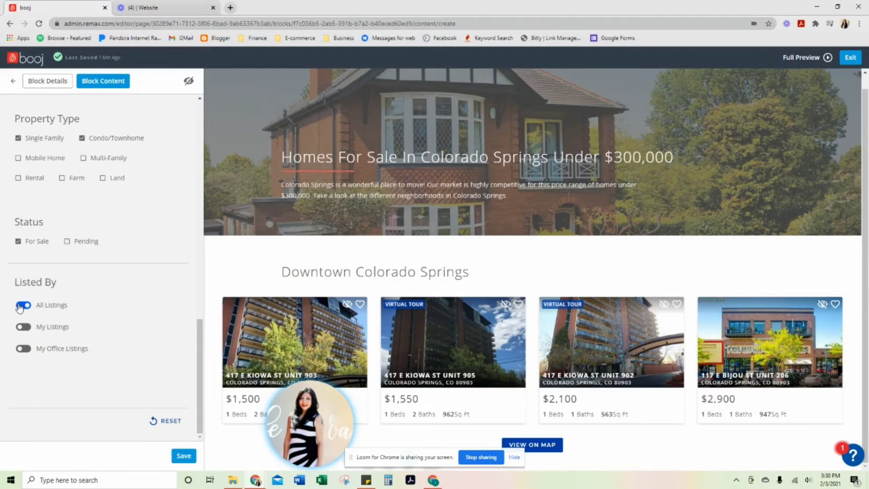
{"action": "left_click", "coordinate": [182, 456]}
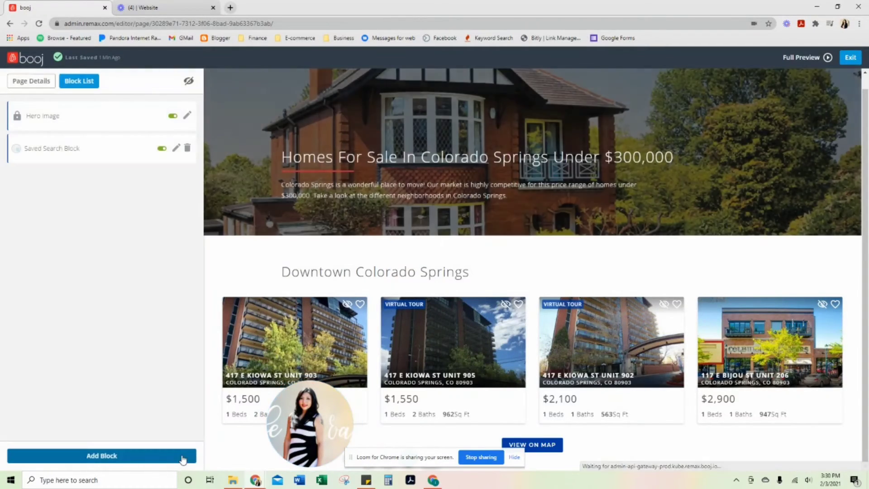
Step: Add a second Saved Search Block to the page and title it "Manitou Springs"
{"action": "left_click", "coordinate": [117, 457]}
{"action": "scroll", "coordinate": [152, 387], "scroll_direction": "down", "scroll_amount": 10}
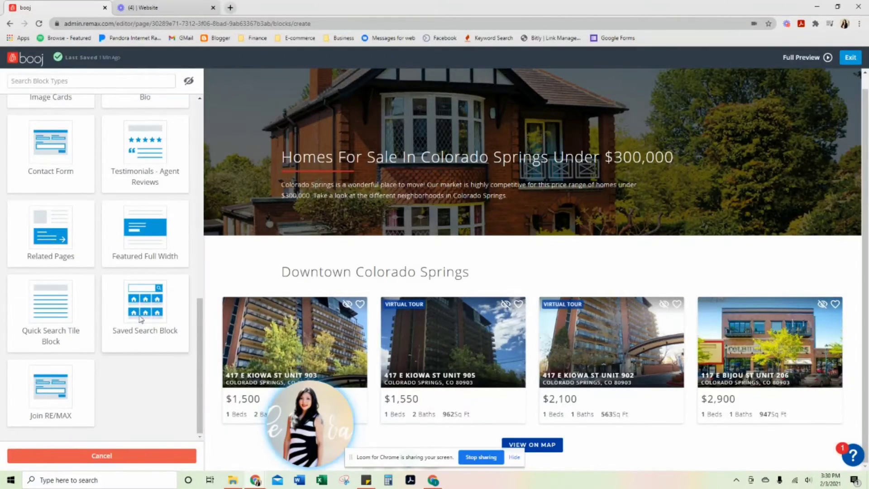
{"action": "left_click", "coordinate": [140, 319]}
{"action": "triple_click", "coordinate": [84, 122]}
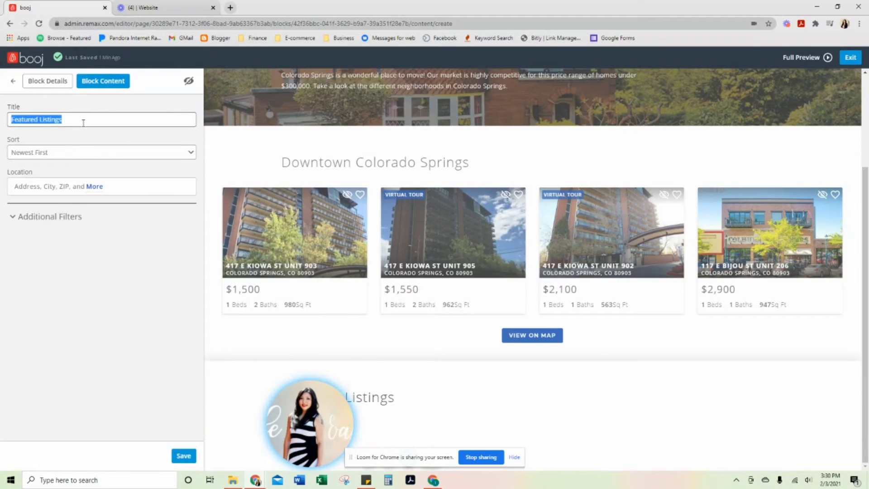
{"action": "type", "text": "Manitou"}
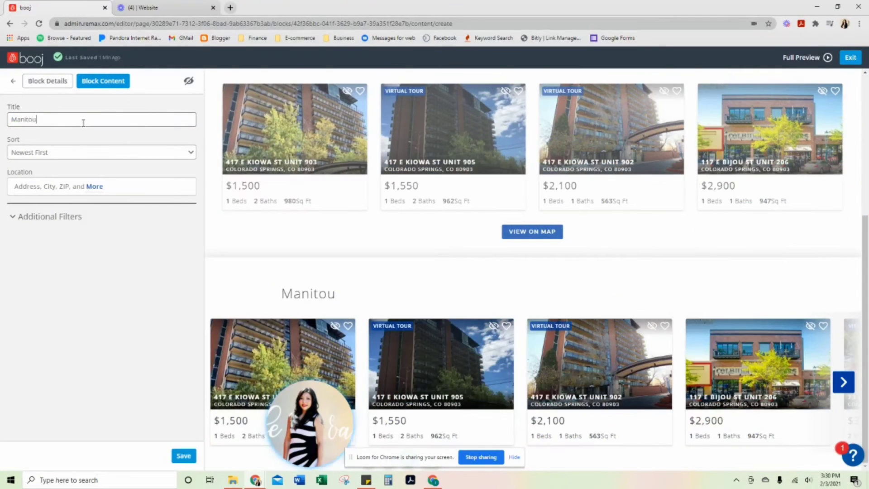
{"action": "type", "text": " Springs"}
Step: Sort the Manitou Springs block by Price: Low to High and set its location to the city of Manitou Springs, CO
{"action": "left_click", "coordinate": [73, 154]}
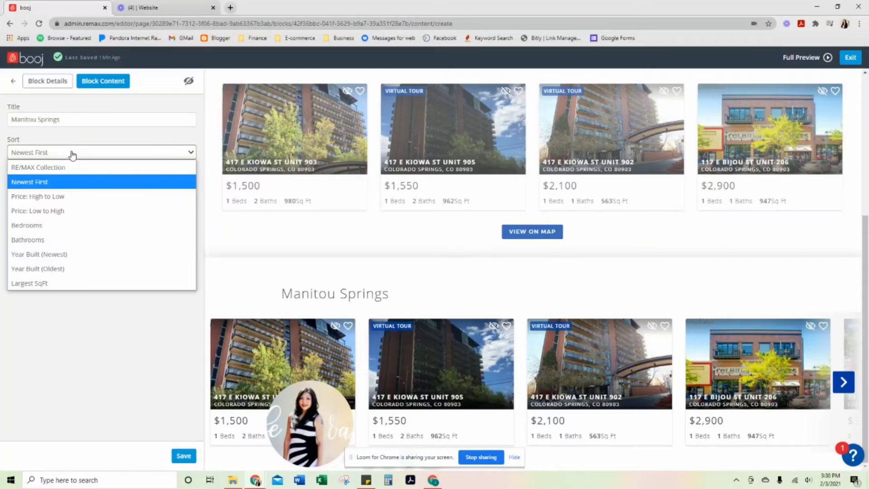
{"action": "left_click", "coordinate": [57, 212]}
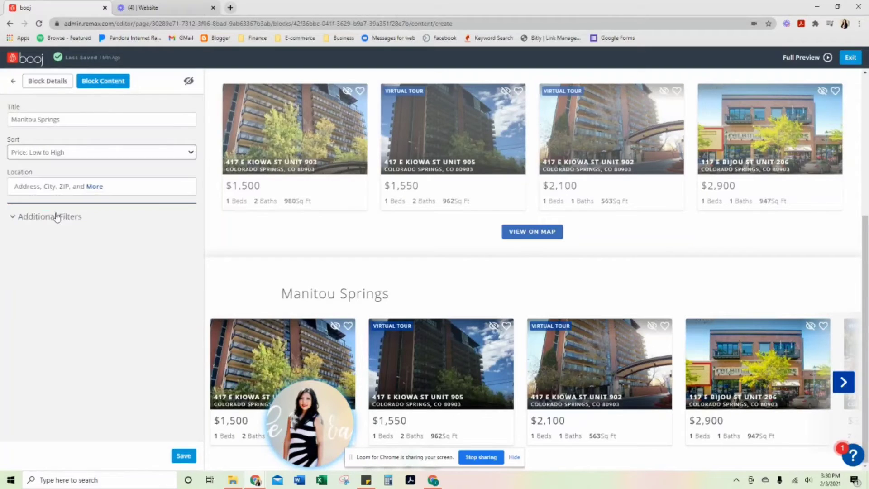
{"action": "left_click", "coordinate": [97, 189]}
{"action": "type", "text": "manitou"}
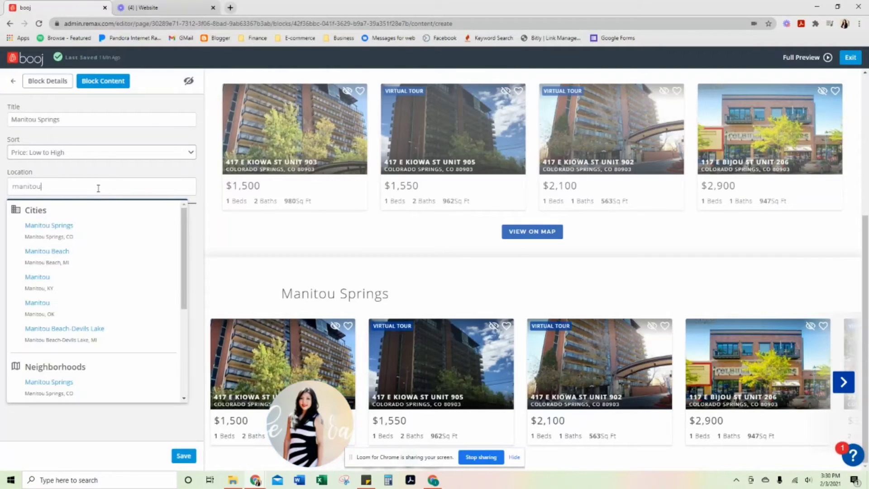
{"action": "left_click", "coordinate": [64, 223]}
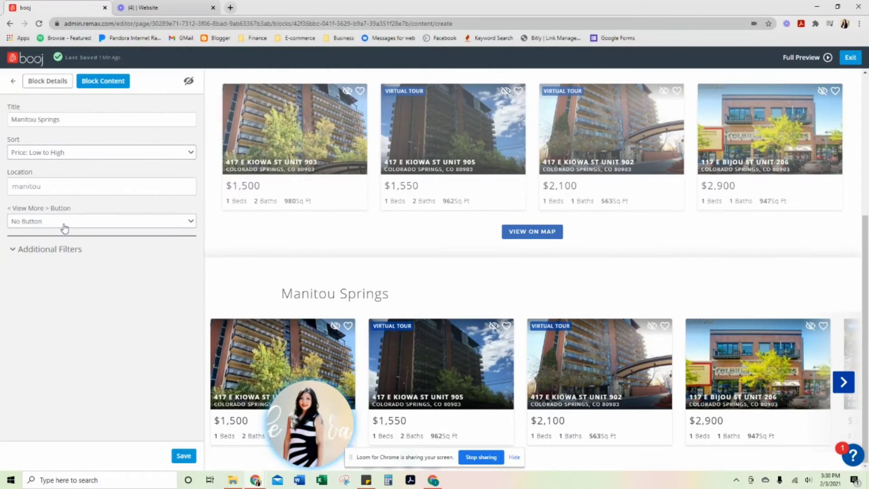
Step: Give the Manitou Springs block a View on Map button and limit its listings to a maximum price of 300000
{"action": "left_click", "coordinate": [64, 222]}
{"action": "left_click", "coordinate": [63, 250]}
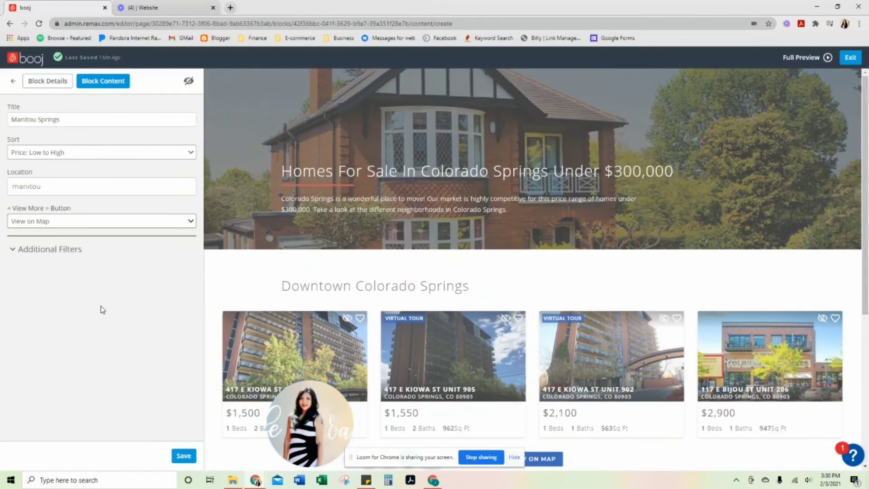
{"action": "left_click", "coordinate": [76, 250]}
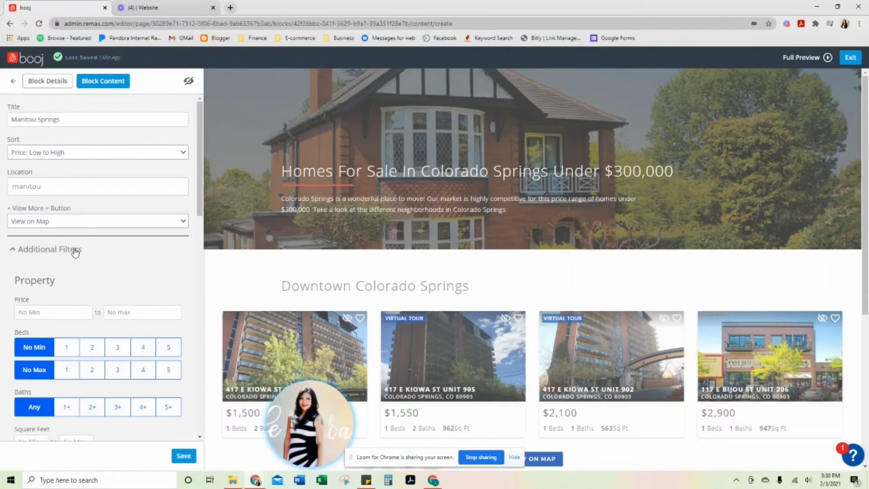
{"action": "left_click", "coordinate": [128, 313]}
{"action": "type", "text": "300000"}
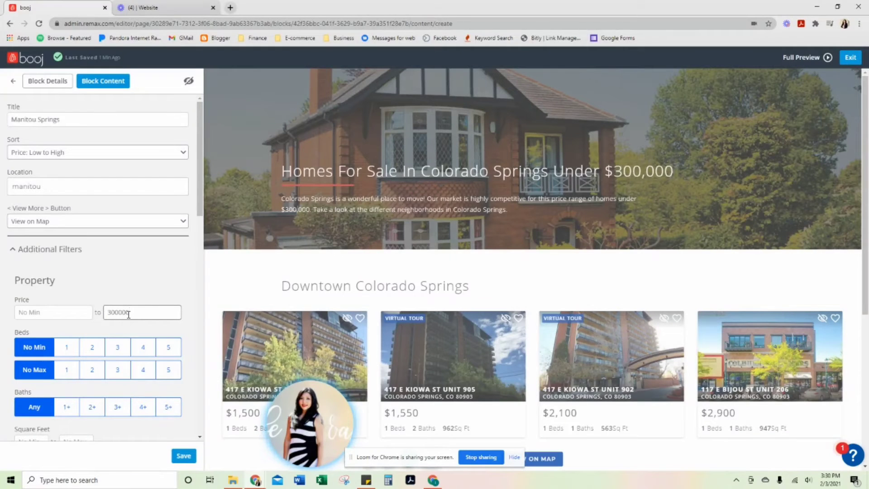
Step: Exclude Rental, Mobile Home, Multi-Family, Farm, Land and Pending listings from the Manitou Springs search, and save the block
{"action": "scroll", "coordinate": [129, 314], "scroll_direction": "down", "scroll_amount": 2}
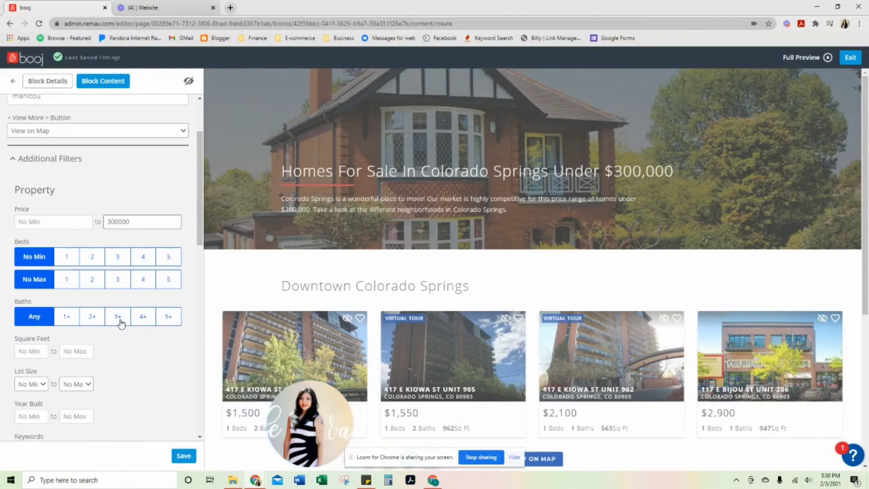
{"action": "scroll", "coordinate": [125, 295], "scroll_direction": "down", "scroll_amount": 6}
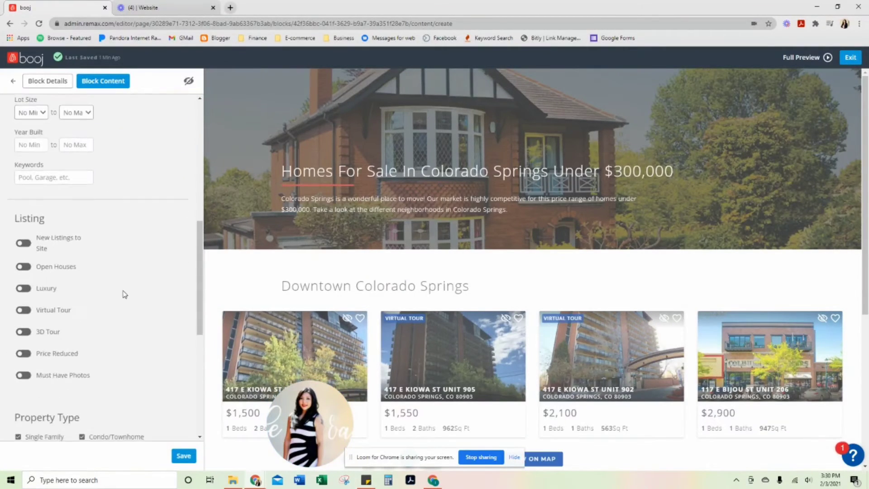
{"action": "scroll", "coordinate": [141, 285], "scroll_direction": "down", "scroll_amount": 7}
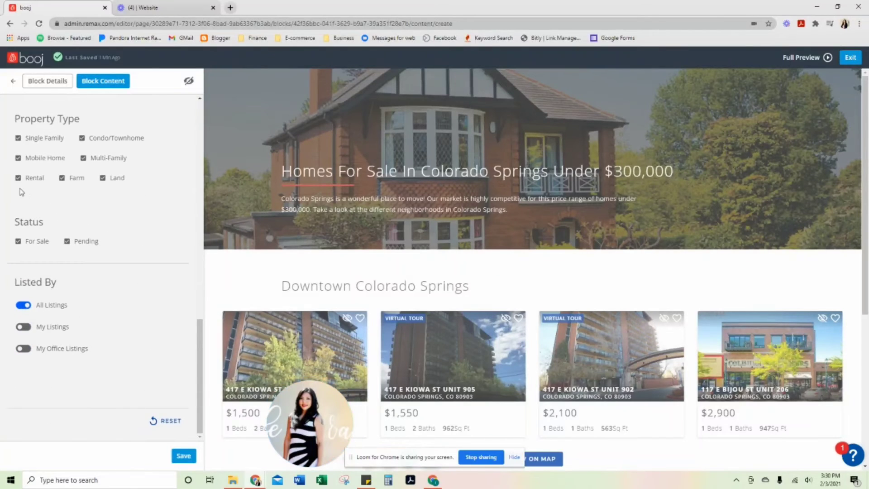
{"action": "left_click", "coordinate": [19, 178]}
{"action": "left_click", "coordinate": [18, 158]}
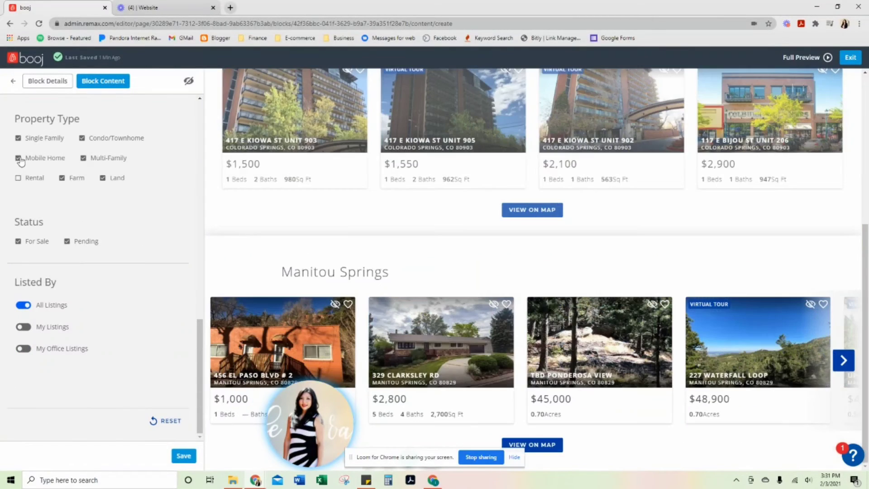
{"action": "left_click", "coordinate": [83, 158]}
{"action": "left_click", "coordinate": [62, 178]}
{"action": "left_click", "coordinate": [103, 178]}
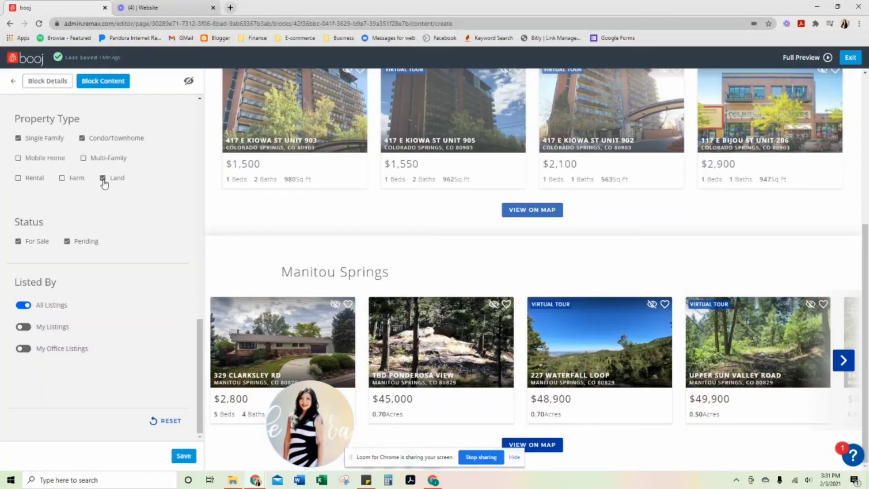
{"action": "left_click", "coordinate": [185, 456]}
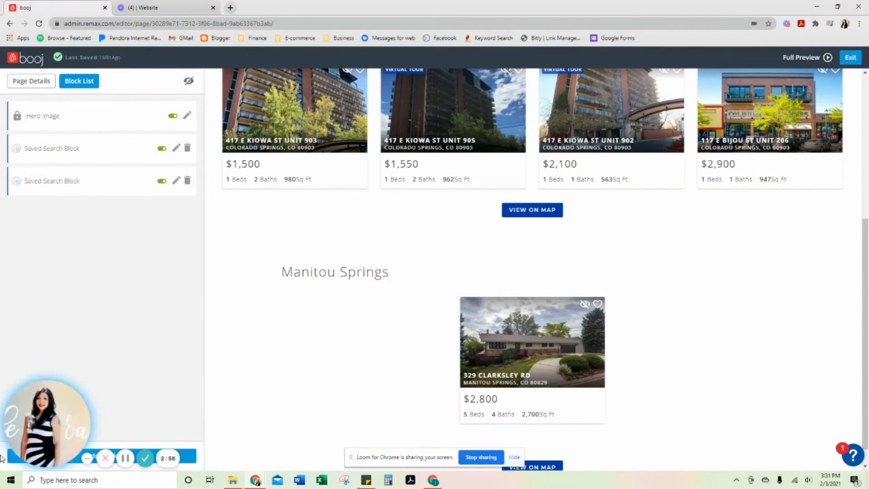
Step: Review the hero image and both neighborhood search blocks in the editor and in the full page preview
{"action": "scroll", "coordinate": [452, 346], "scroll_direction": "down", "scroll_amount": 1}
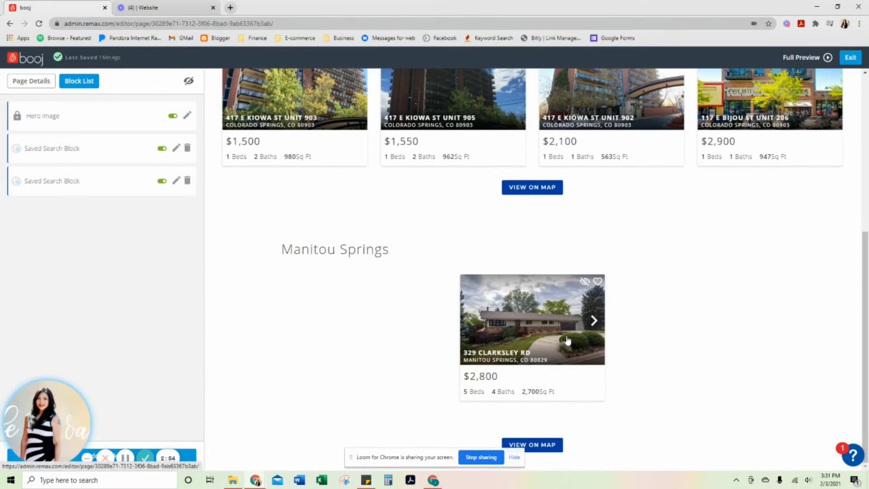
{"action": "scroll", "coordinate": [742, 311], "scroll_direction": "up", "scroll_amount": 6}
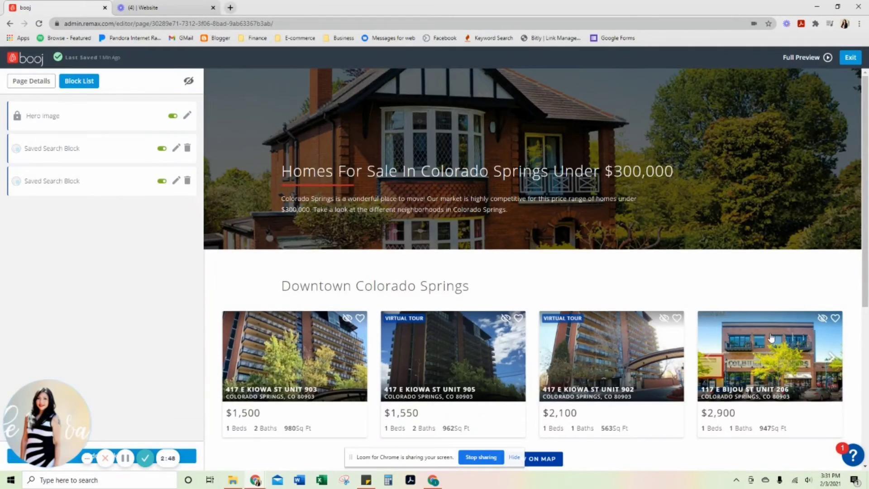
{"action": "scroll", "coordinate": [614, 317], "scroll_direction": "down", "scroll_amount": 3}
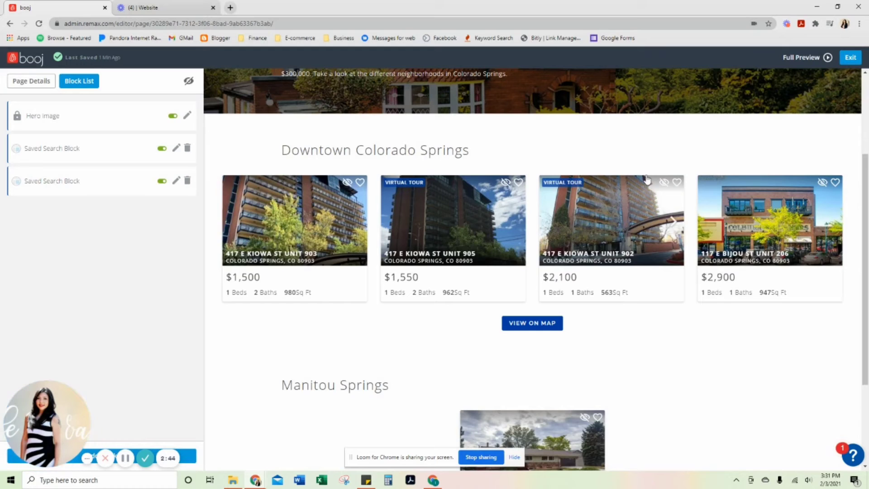
{"action": "left_click", "coordinate": [800, 58]}
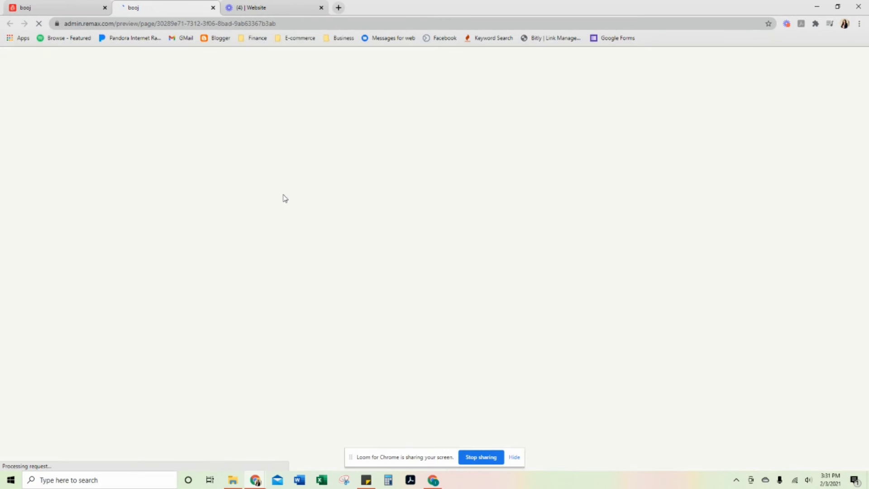
{"action": "scroll", "coordinate": [276, 135], "scroll_direction": "down", "scroll_amount": 4}
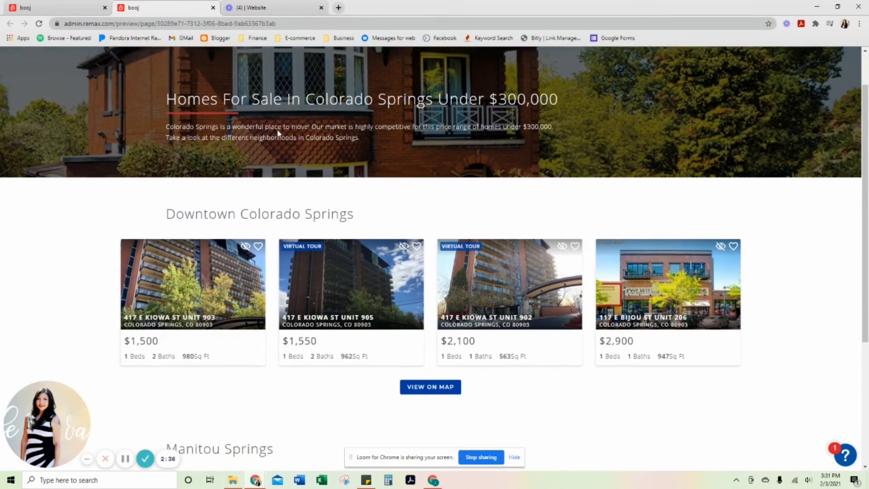
{"action": "scroll", "coordinate": [175, 369], "scroll_direction": "up", "scroll_amount": 4}
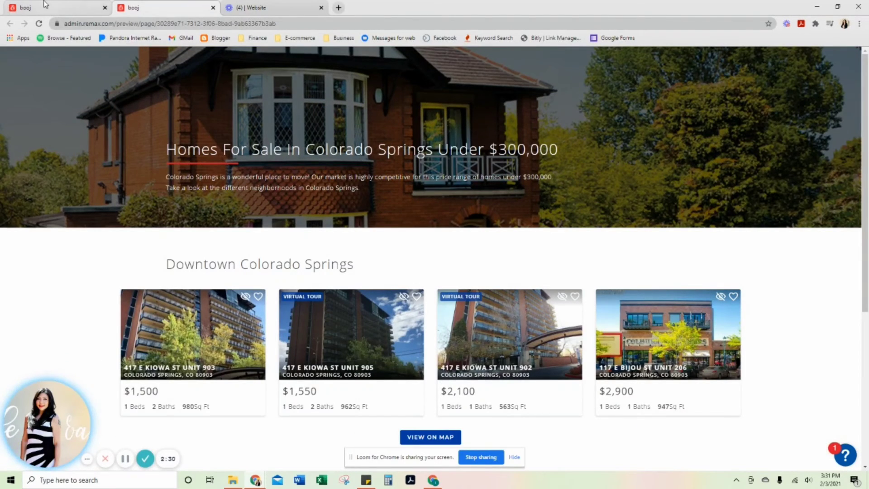
{"action": "left_click", "coordinate": [76, 6]}
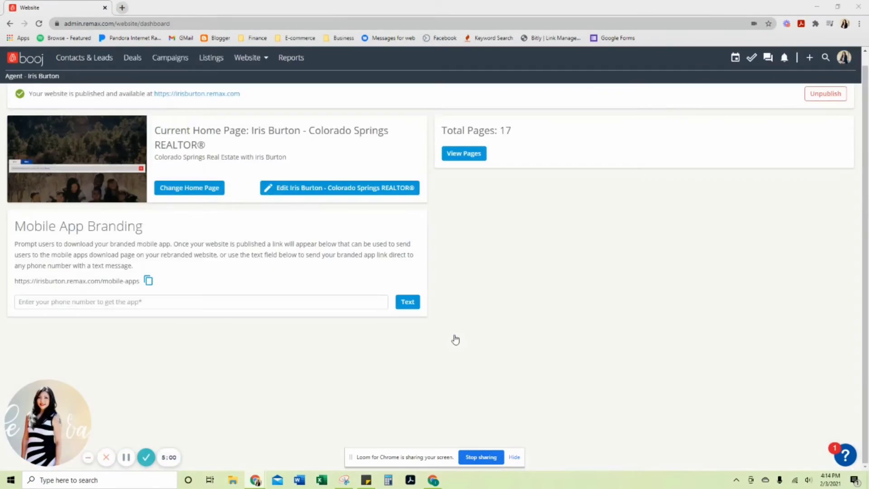
Step: In the website navigation, add the "Homes For Sale In Colorado Springs Under $300,000" page under Buy and place it above Mobile App
{"action": "left_click", "coordinate": [259, 62]}
{"action": "left_click", "coordinate": [267, 122]}
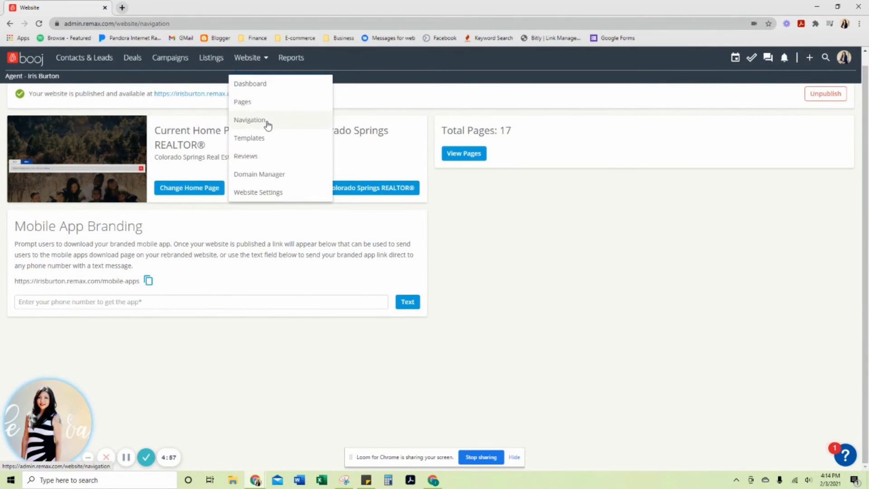
{"action": "scroll", "coordinate": [240, 231], "scroll_direction": "down", "scroll_amount": 3}
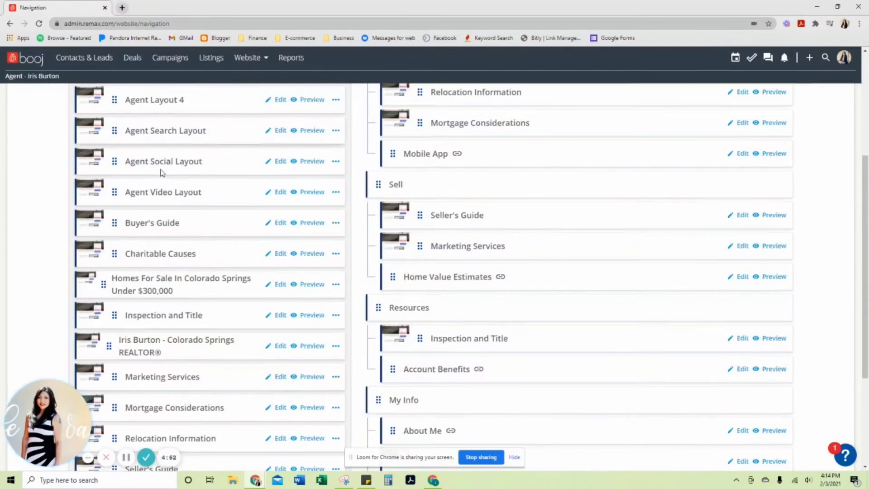
{"action": "scroll", "coordinate": [158, 190], "scroll_direction": "up", "scroll_amount": 5}
{"action": "scroll", "coordinate": [622, 185], "scroll_direction": "down", "scroll_amount": 1}
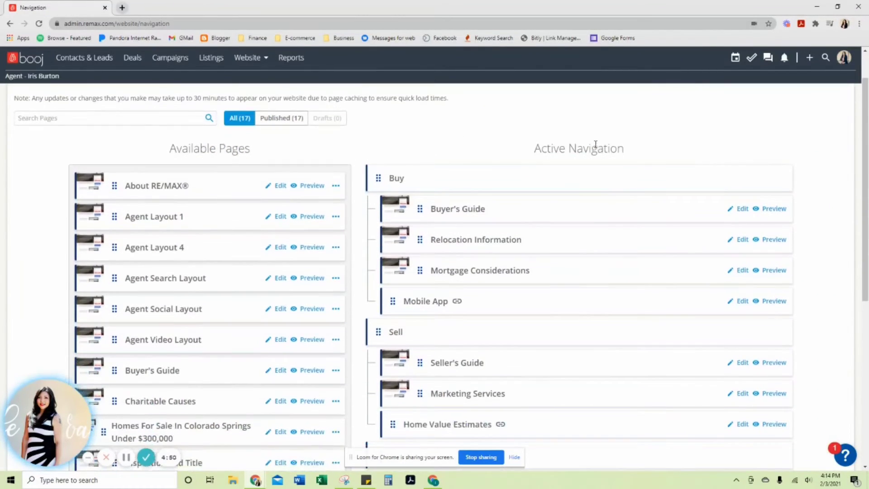
{"action": "left_click_drag", "start_coordinate": [542, 148], "coordinate": [624, 155]}
{"action": "scroll", "coordinate": [624, 157], "scroll_direction": "down", "scroll_amount": 6}
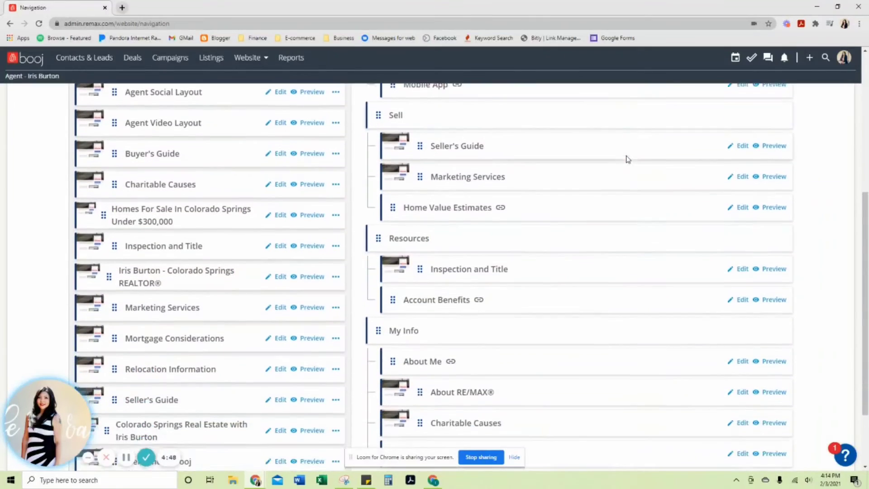
{"action": "scroll", "coordinate": [535, 233], "scroll_direction": "up", "scroll_amount": 2}
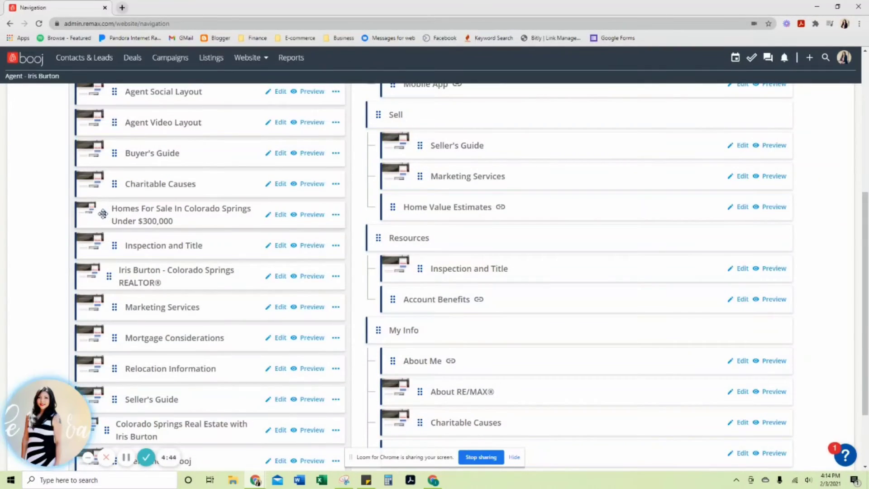
{"action": "left_click_drag", "start_coordinate": [104, 214], "coordinate": [423, 113]}
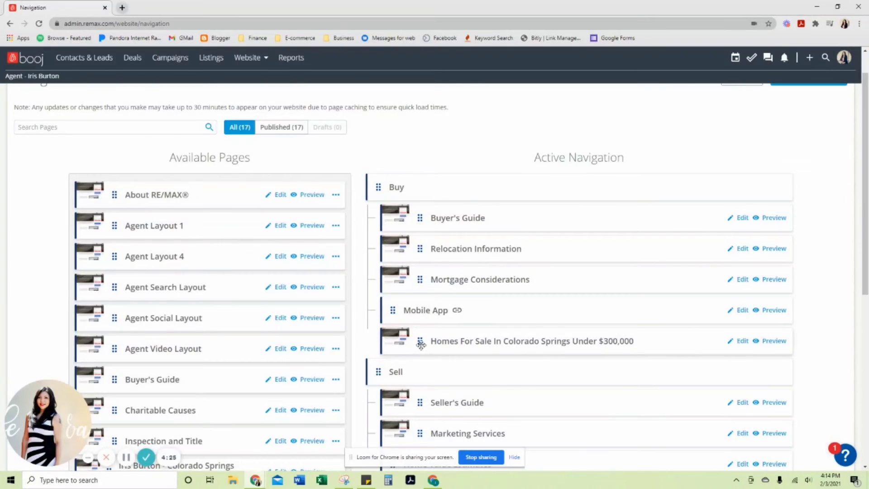
{"action": "left_click_drag", "start_coordinate": [418, 342], "coordinate": [416, 307]}
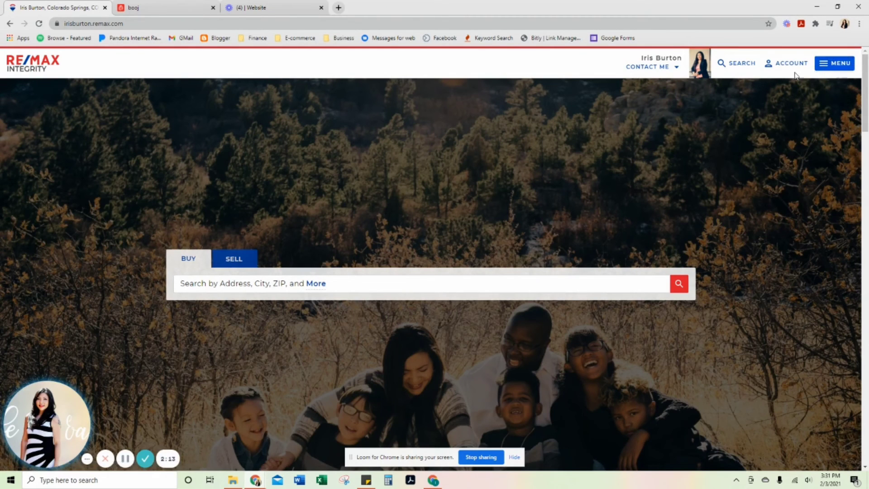
Step: Examine the links listed under Buy in the live website's menu, and return to the page preview
{"action": "left_click", "coordinate": [826, 68]}
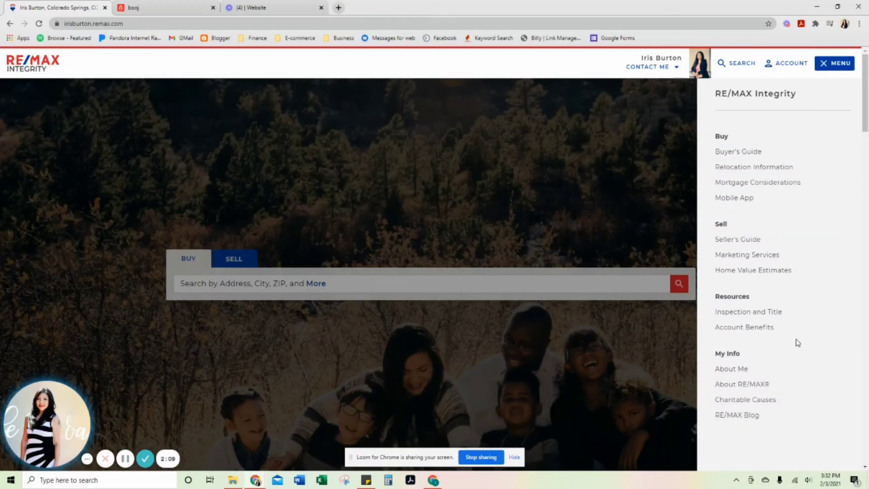
{"action": "scroll", "coordinate": [778, 371], "scroll_direction": "down", "scroll_amount": 1}
{"action": "scroll", "coordinate": [777, 371], "scroll_direction": "down", "scroll_amount": 4}
{"action": "scroll", "coordinate": [644, 345], "scroll_direction": "up", "scroll_amount": 5}
{"action": "scroll", "coordinate": [785, 208], "scroll_direction": "down", "scroll_amount": 5}
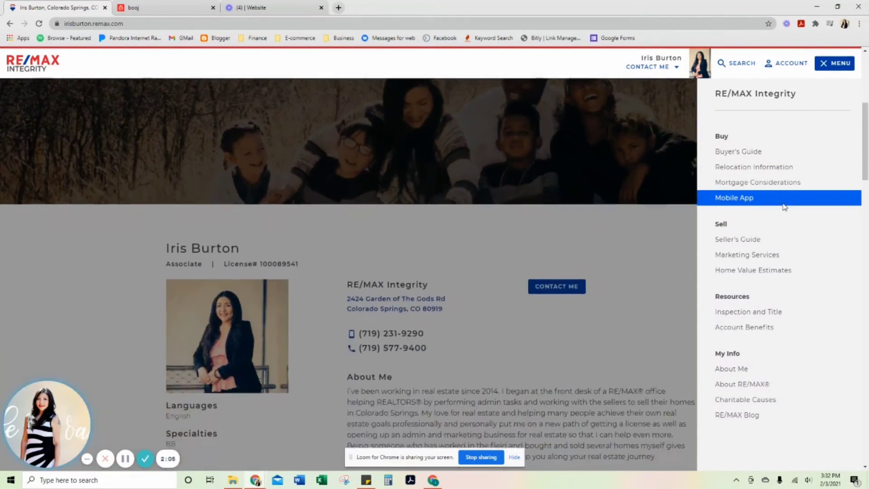
{"action": "scroll", "coordinate": [785, 207], "scroll_direction": "up", "scroll_amount": 5}
{"action": "left_click", "coordinate": [166, 8]}
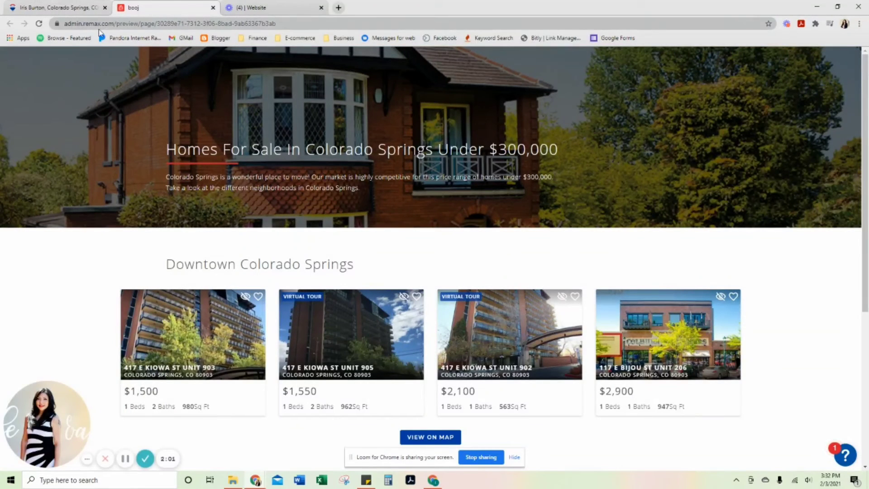
{"action": "left_click", "coordinate": [41, 5]}
{"action": "left_click", "coordinate": [135, 5]}
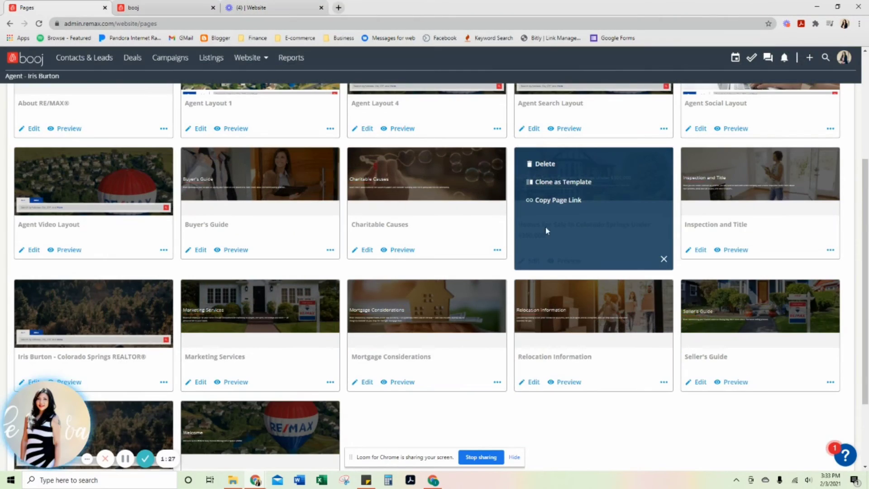
Step: Close the options of the "Homes For Sale In Colorado Springs Under $300,000" page in the Pages overview
{"action": "left_click", "coordinate": [664, 259]}
{"action": "scroll", "coordinate": [128, 271], "scroll_direction": "up", "scroll_amount": 4}
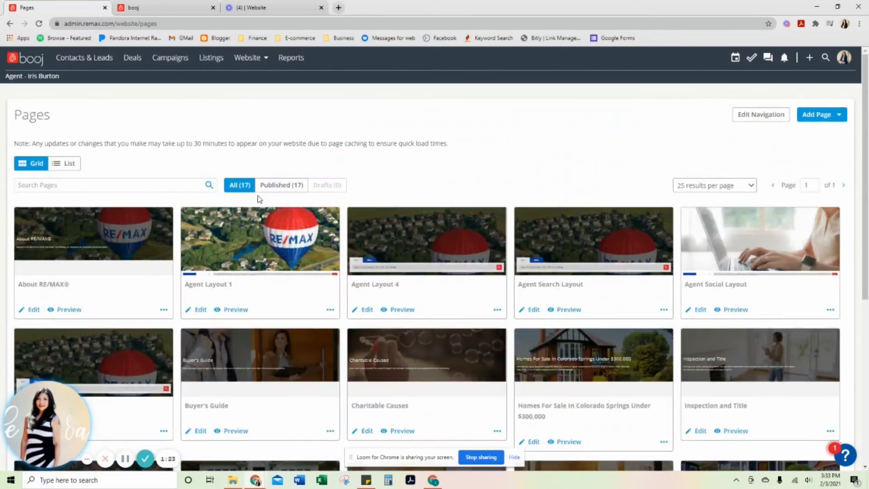
Step: Copy the page link of the "Homes For Sale In Colorado Springs Under $300,000" page from the Pages overview
{"action": "scroll", "coordinate": [125, 263], "scroll_direction": "down", "scroll_amount": 5}
{"action": "scroll", "coordinate": [281, 144], "scroll_direction": "up", "scroll_amount": 2}
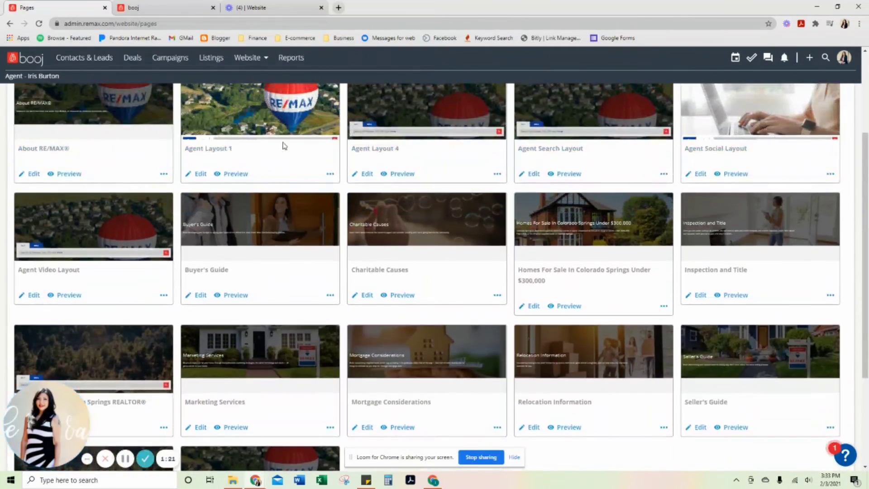
{"action": "scroll", "coordinate": [591, 299], "scroll_direction": "down", "scroll_amount": 2}
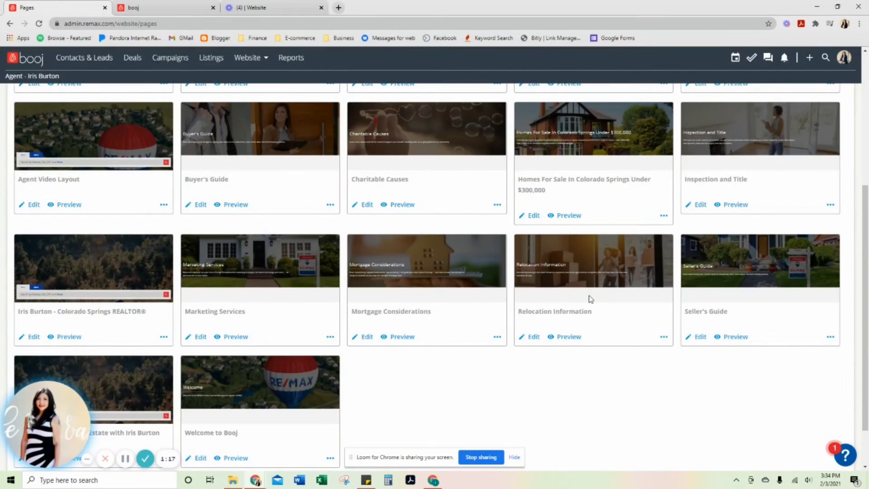
{"action": "left_click", "coordinate": [664, 215]}
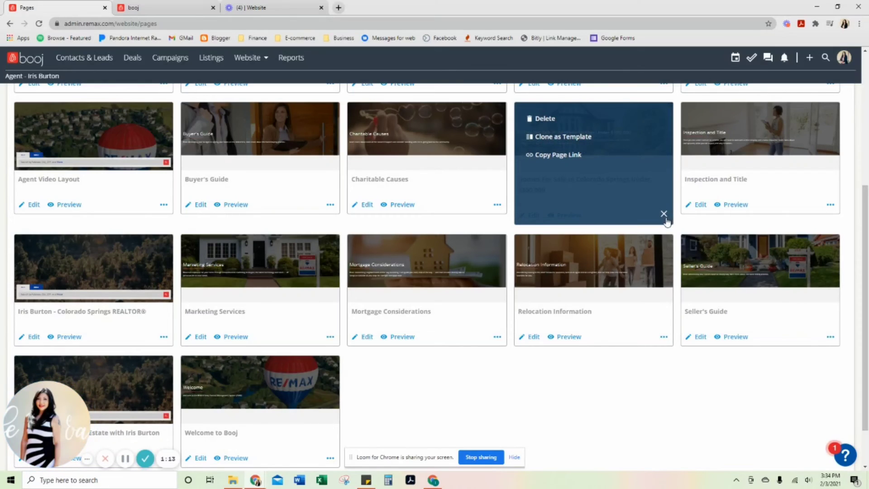
{"action": "left_click", "coordinate": [665, 215]}
{"action": "left_click", "coordinate": [664, 217]}
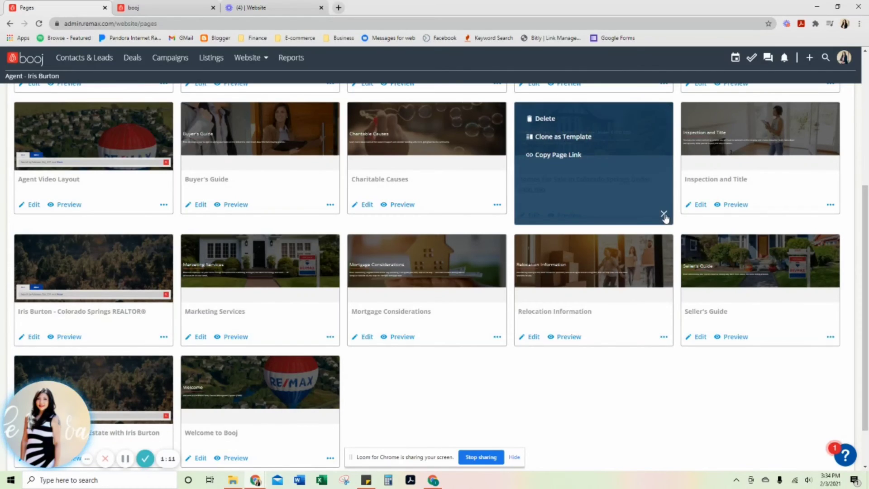
{"action": "left_click", "coordinate": [564, 156]}
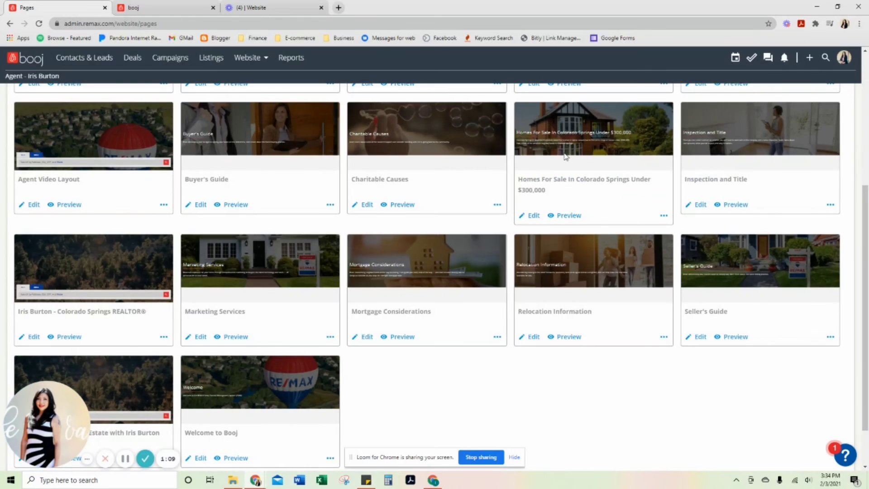
Step: Open the copied page link in the current browser tab and select the live page's full web address
{"action": "left_click", "coordinate": [169, 23]}
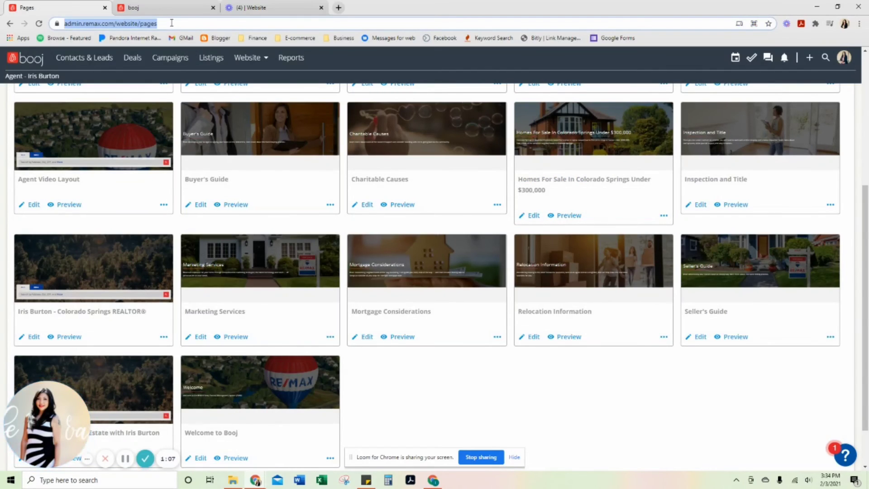
{"action": "type", "text": "https://irisburton.remax.com/pages/homes-for-sale-in-colorado-springs-under-300000"}
{"action": "key", "text": "Return"}
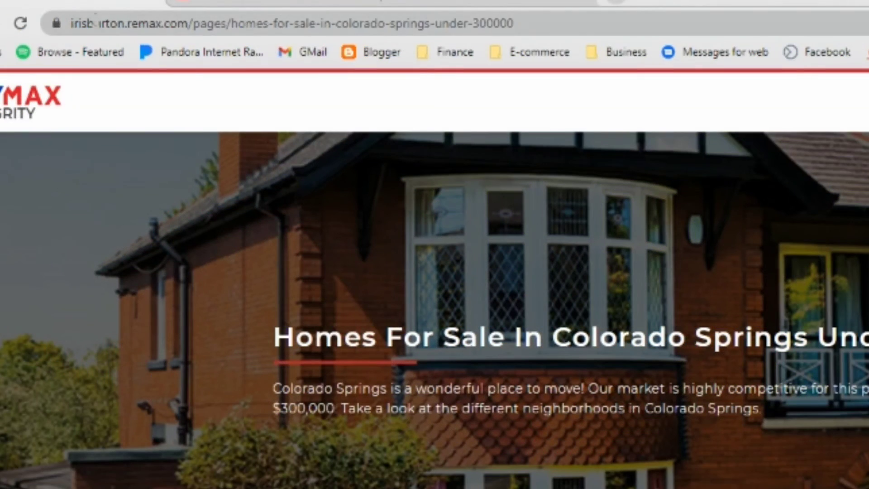
{"action": "left_click", "coordinate": [94, 21]}
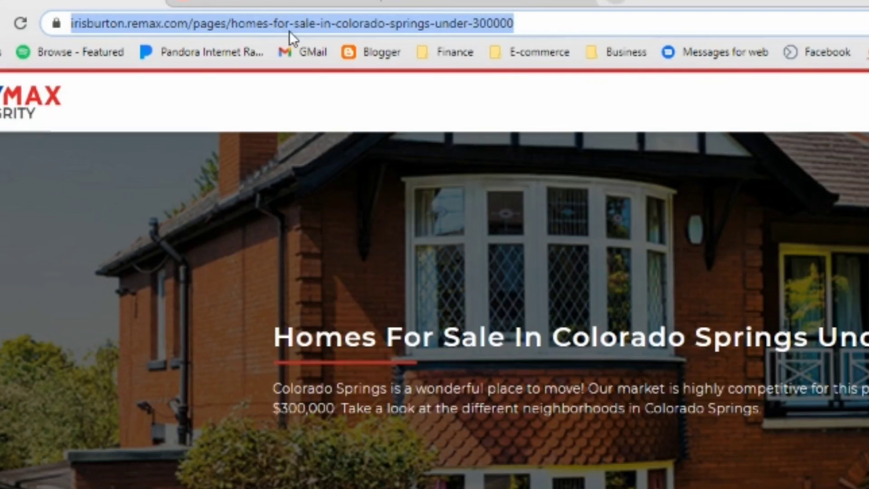